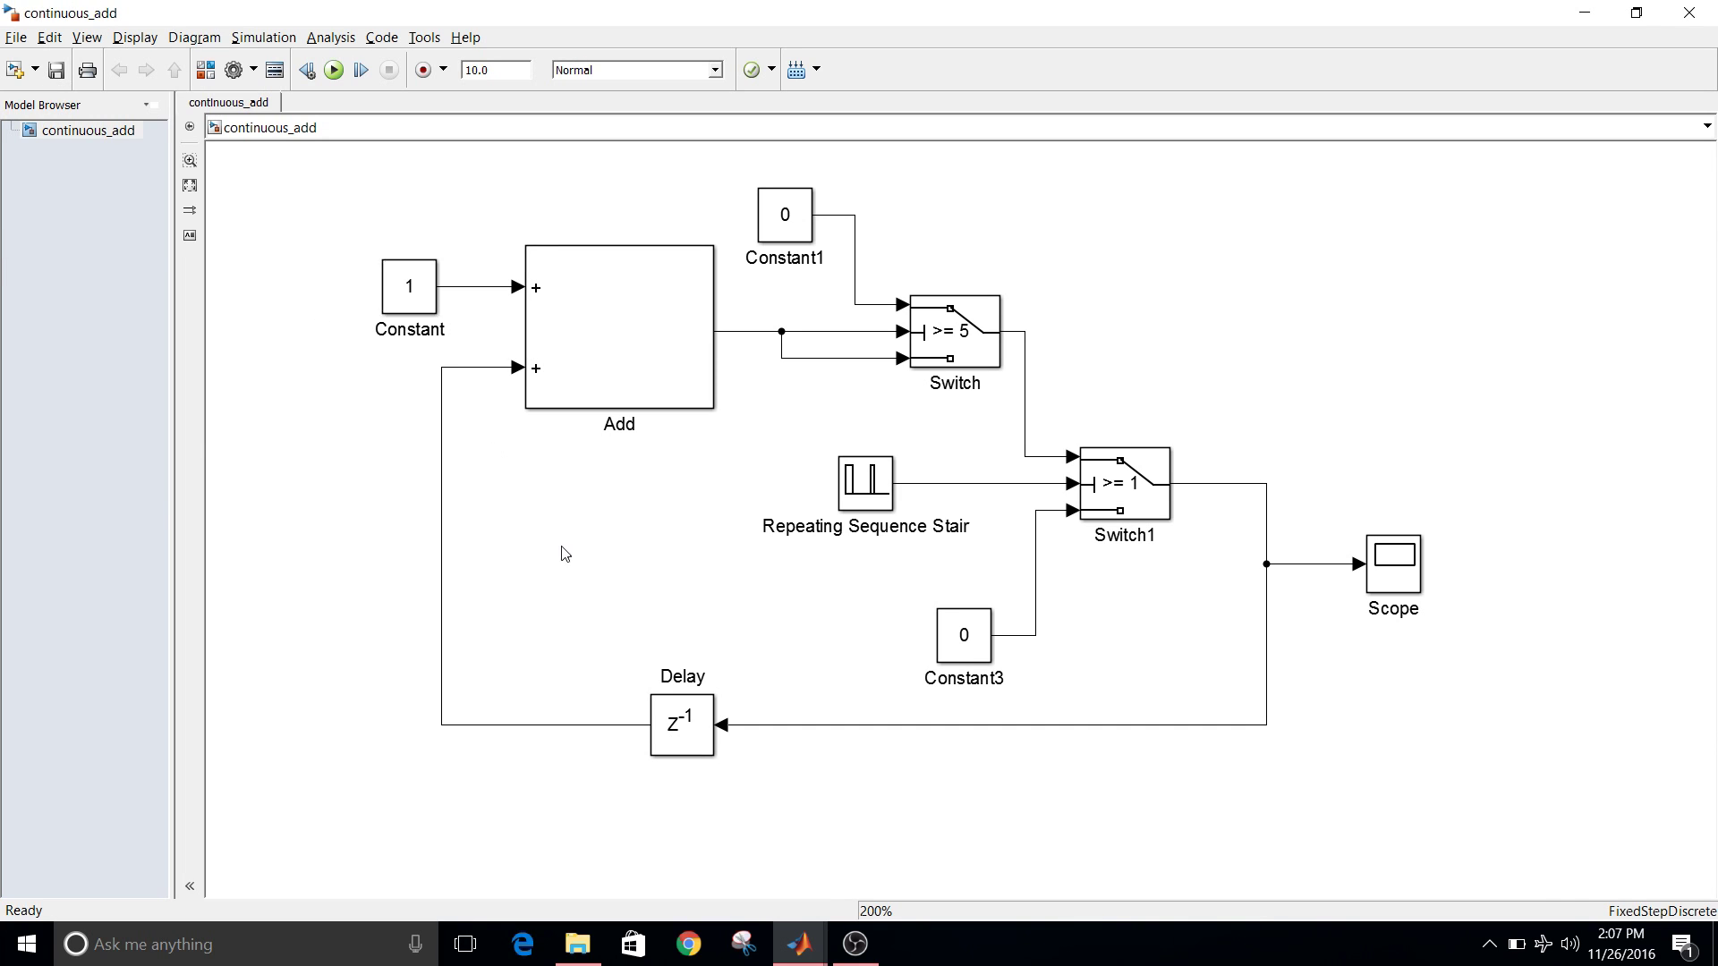
Step: Point out the Delay, Constant, Add, Scope and Switch blocks one by one
click(659, 725)
click(663, 647)
click(410, 286)
click(646, 285)
click(663, 734)
click(767, 767)
click(1393, 576)
click(889, 279)
click(938, 344)
Step: Trace the branch line, Switch, the Switch-to-Switch1 line, Switch1 and Repeating Sequence Stair
click(782, 347)
click(919, 365)
click(1026, 355)
click(1045, 366)
click(1108, 510)
click(876, 497)
click(1146, 507)
Step: Inspect the Repeating Sequence Stair output values without changes, then reselect Switch1
double_click(864, 497)
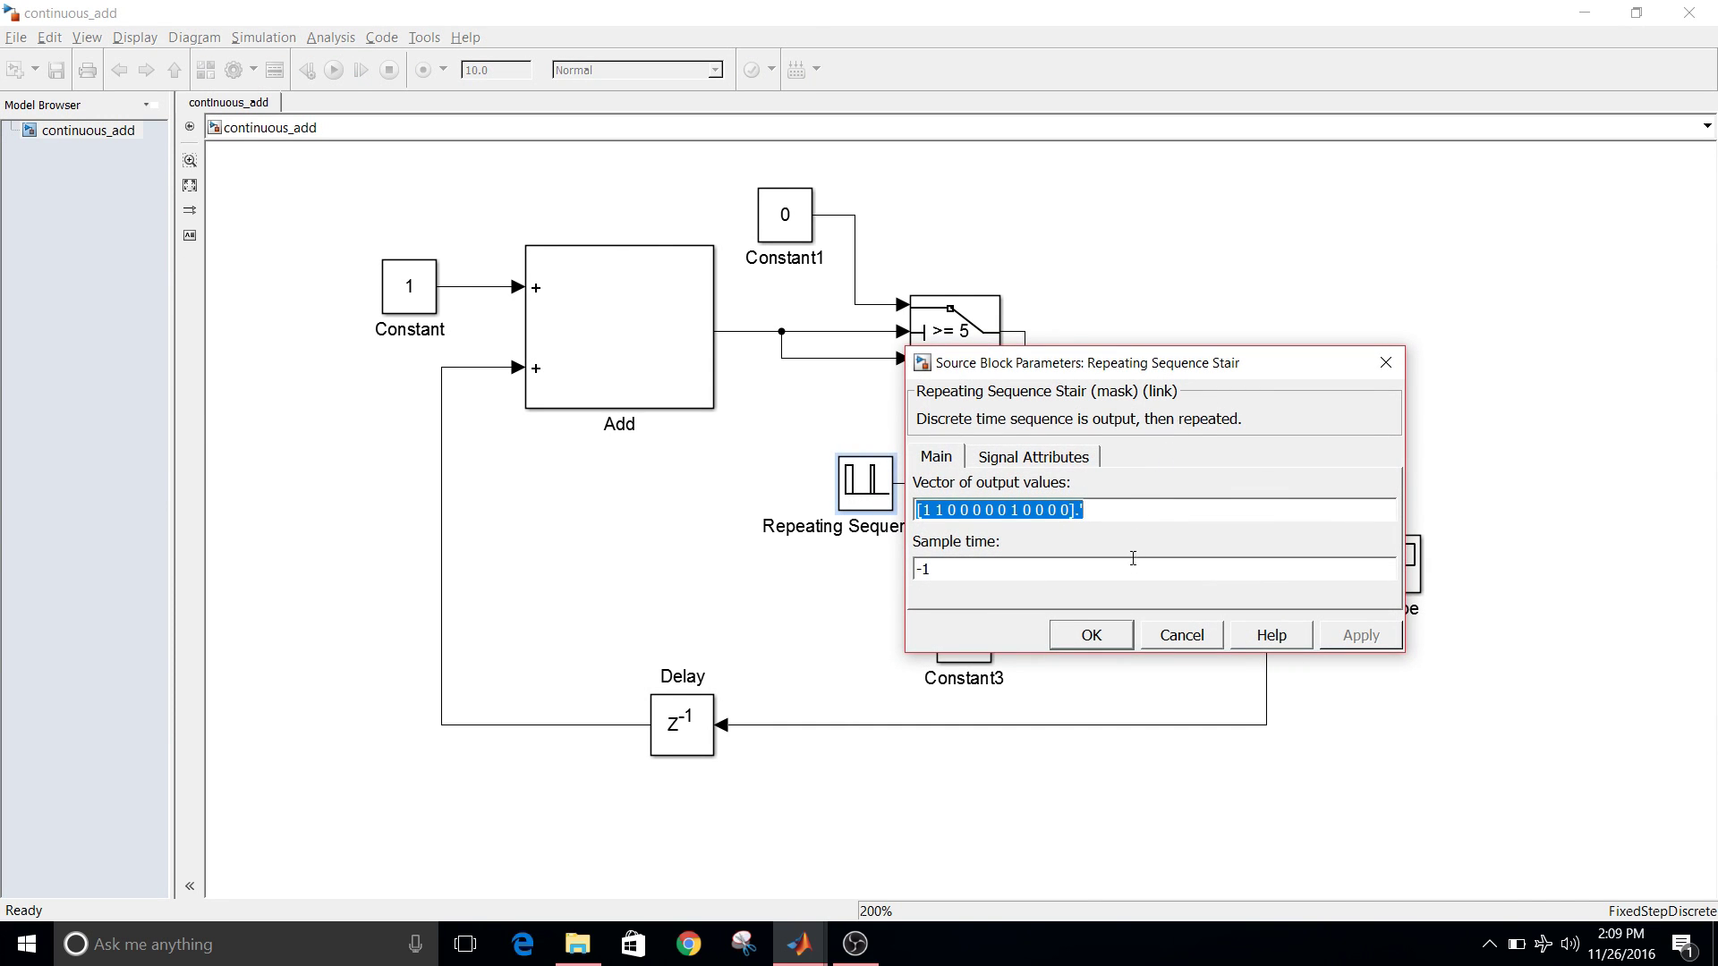
click(1164, 510)
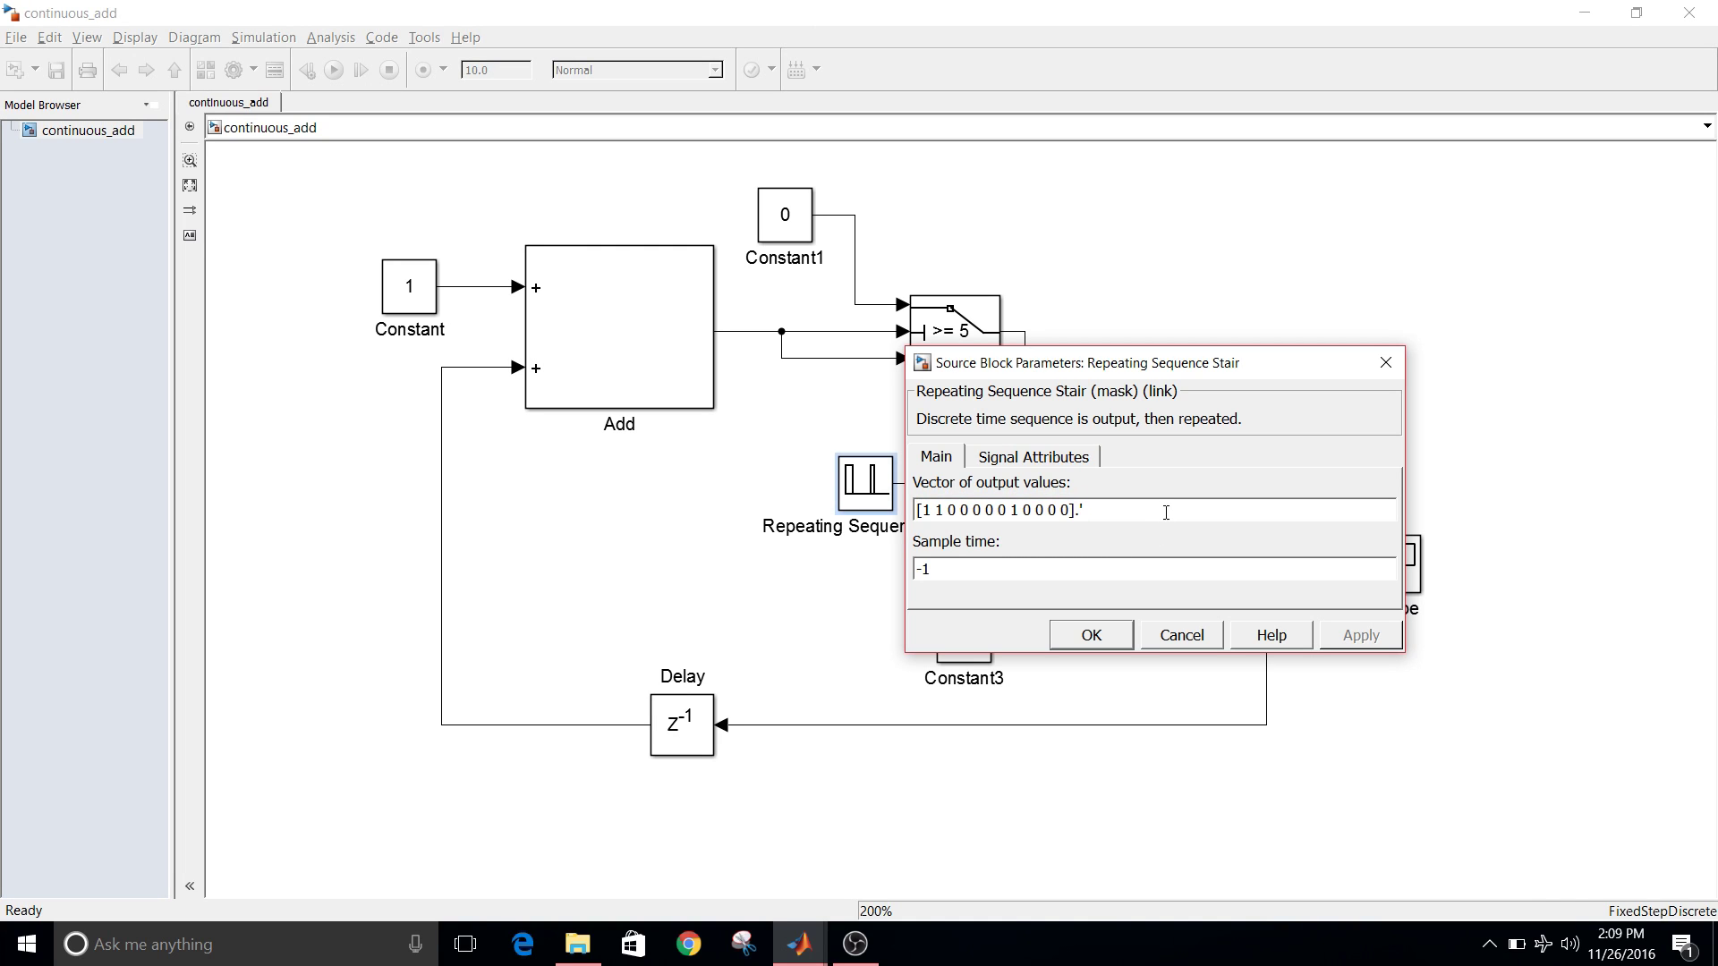
click(1396, 365)
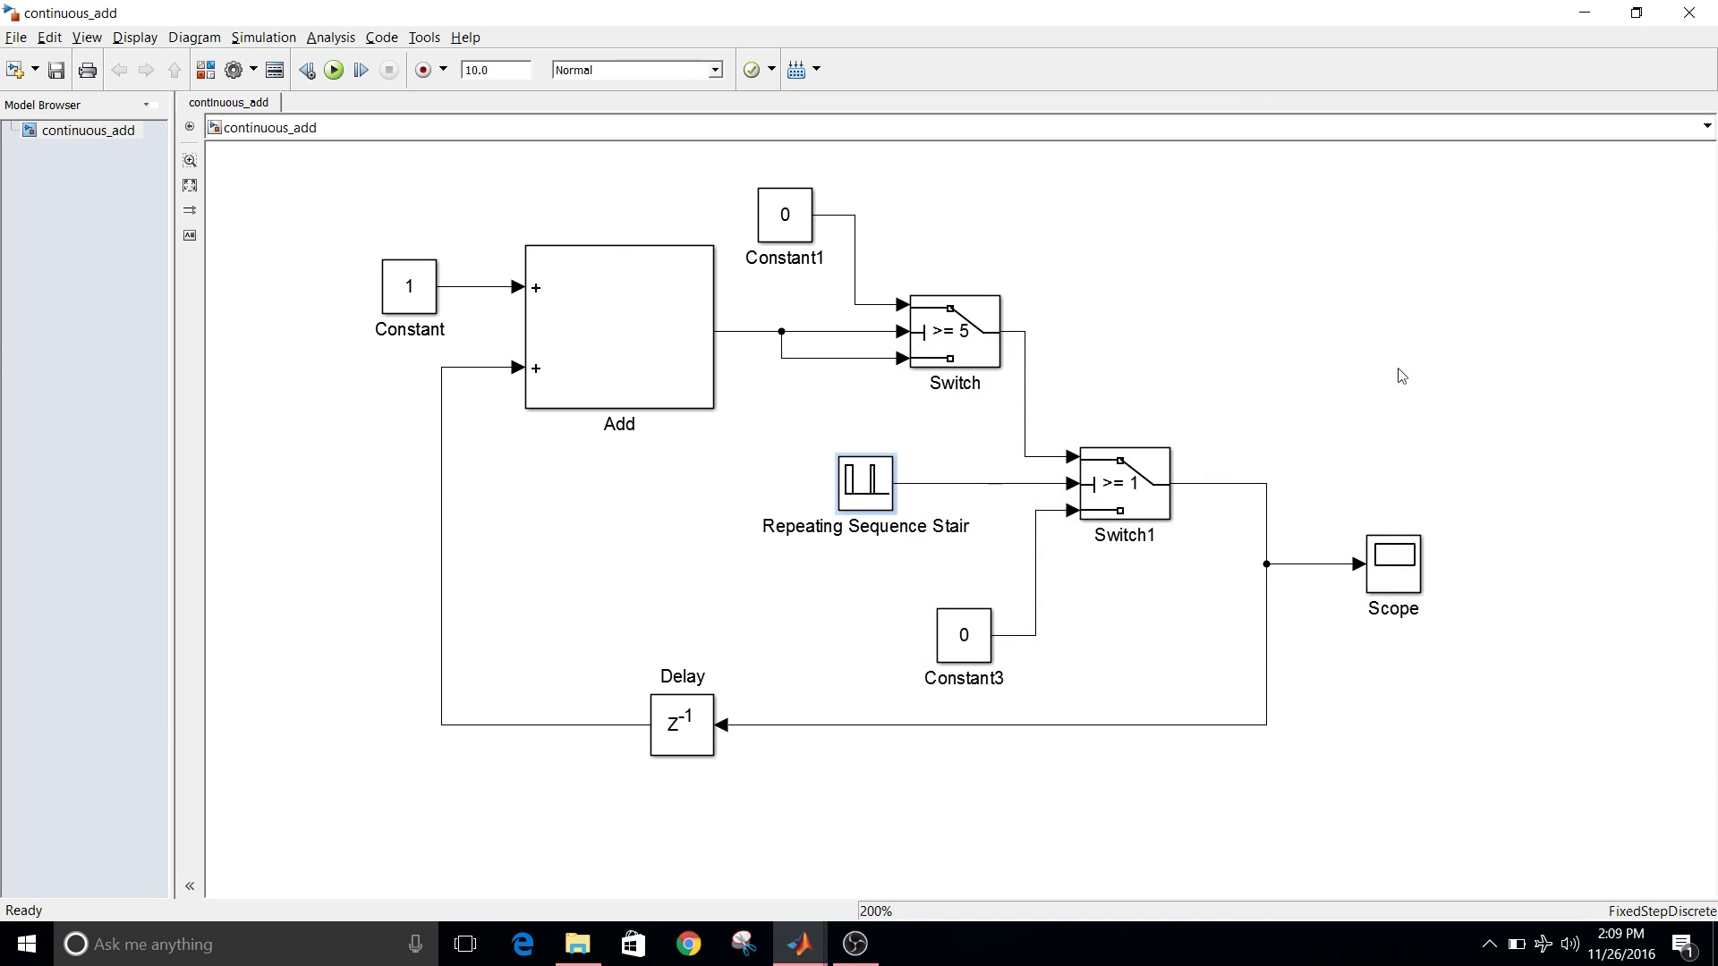
click(1135, 499)
click(1049, 431)
click(1083, 509)
Step: Revisit the Delay, stair, Switch and Scope blocks, then start the simulation
click(700, 745)
click(805, 471)
click(884, 510)
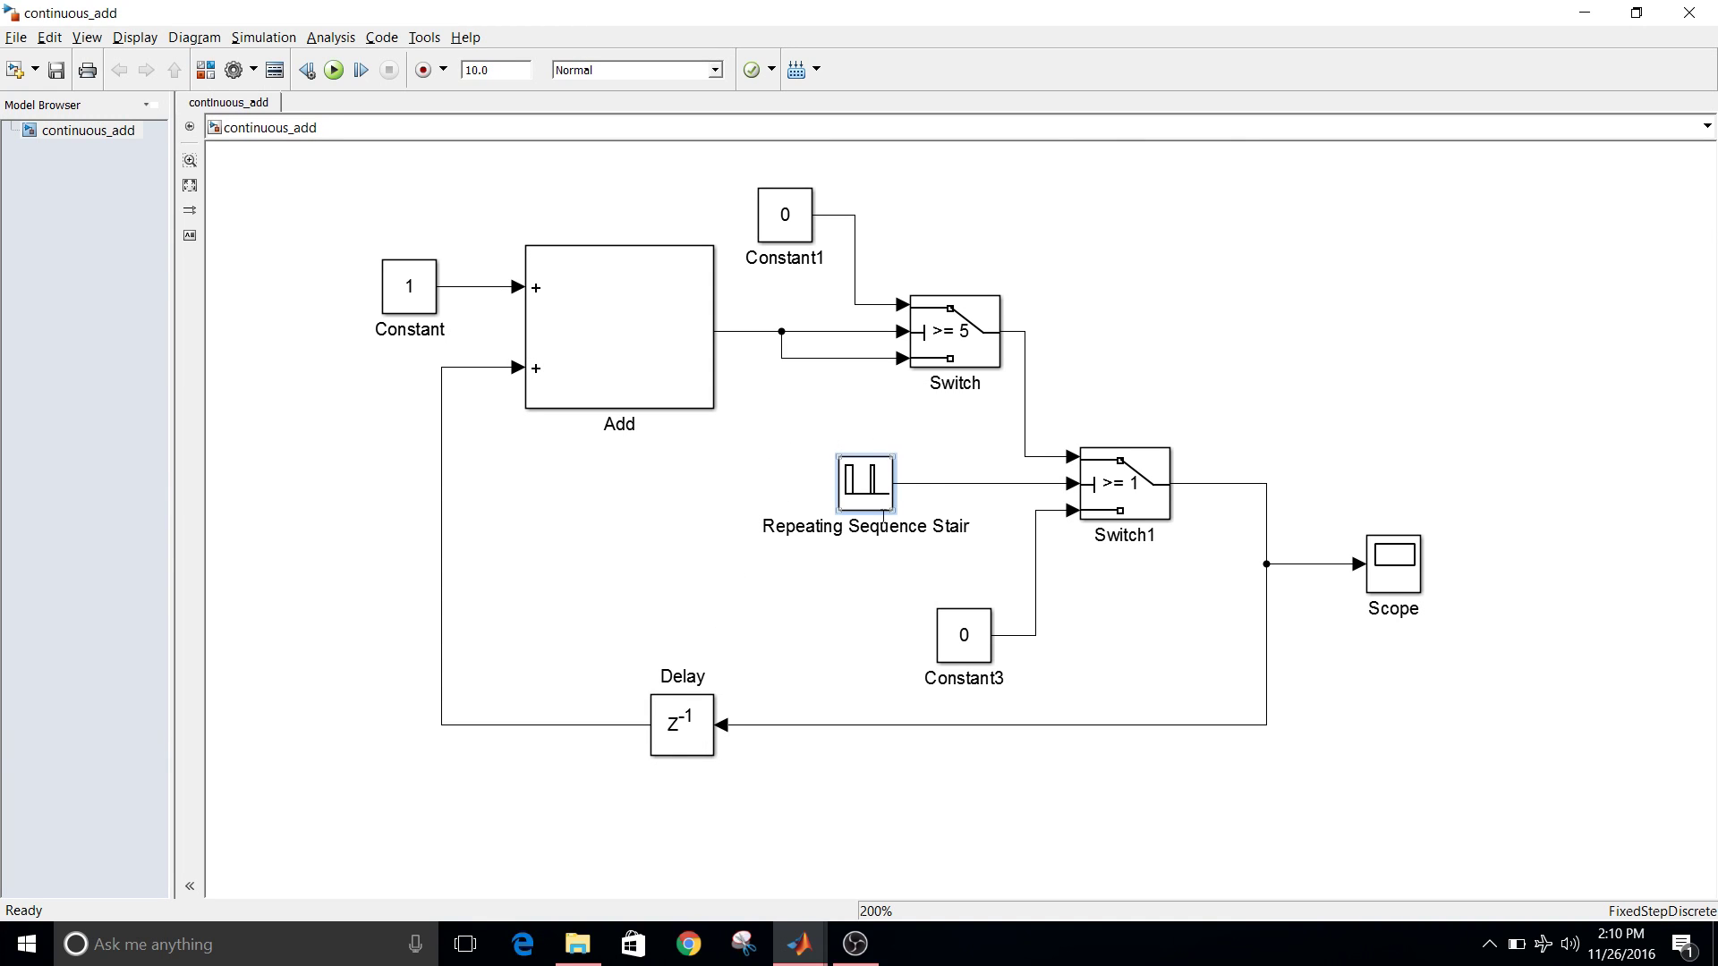
click(1002, 328)
click(956, 356)
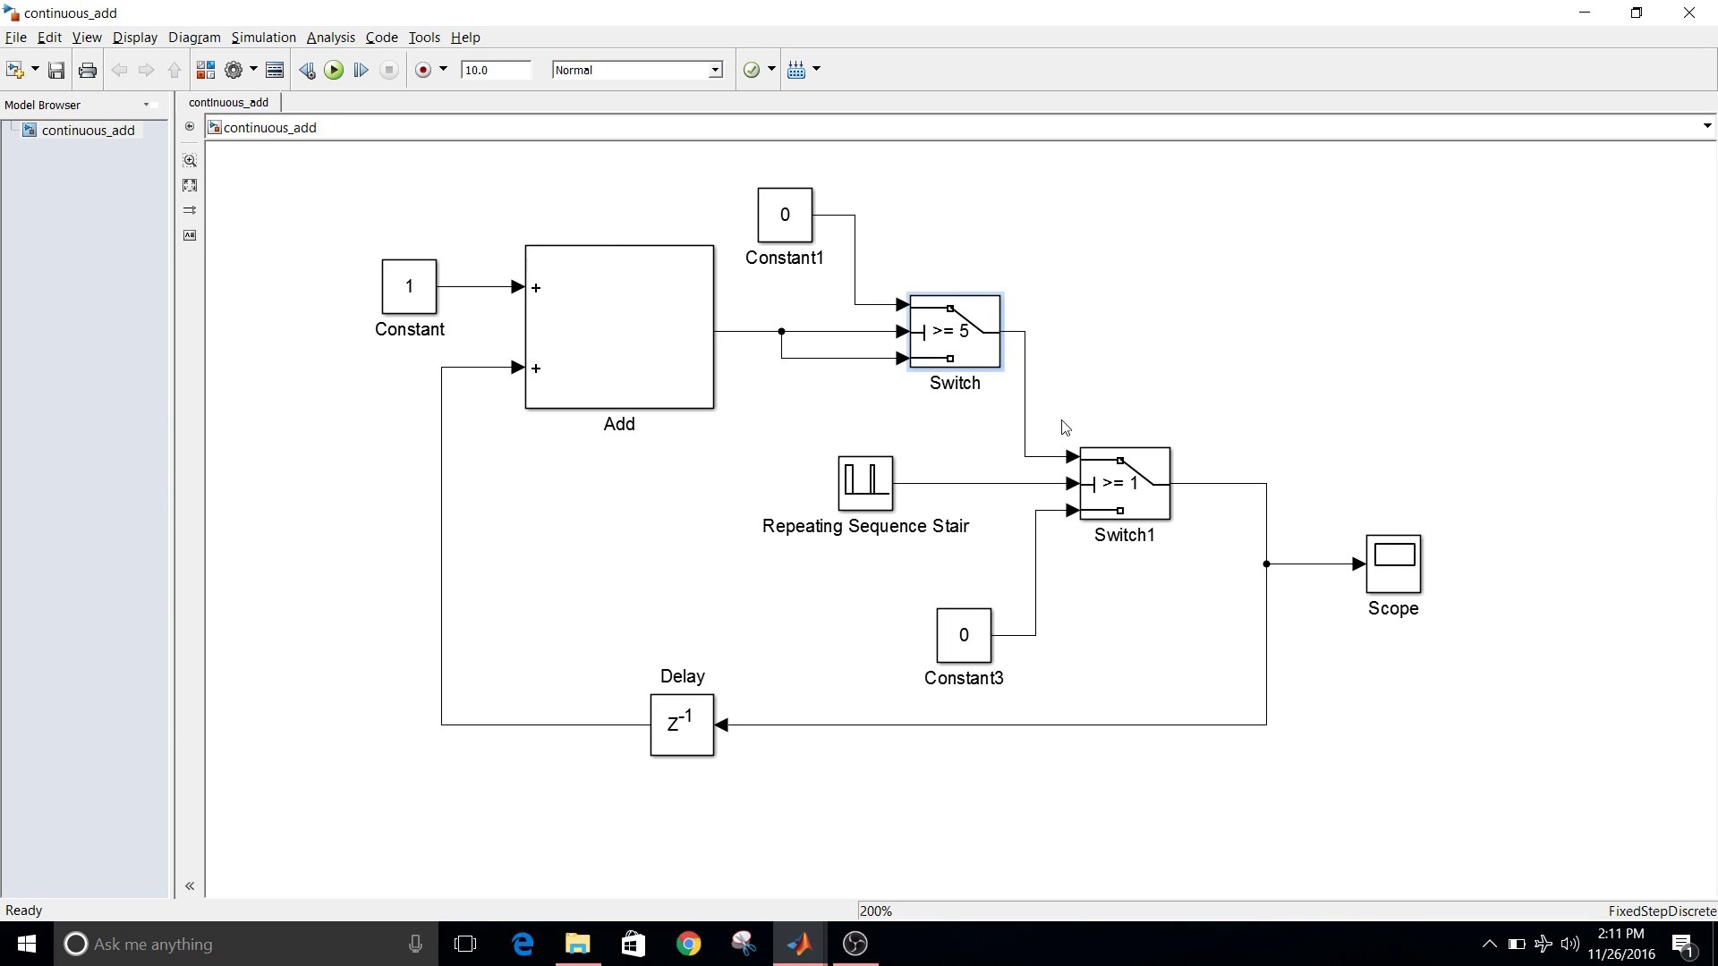
click(1396, 586)
click(334, 71)
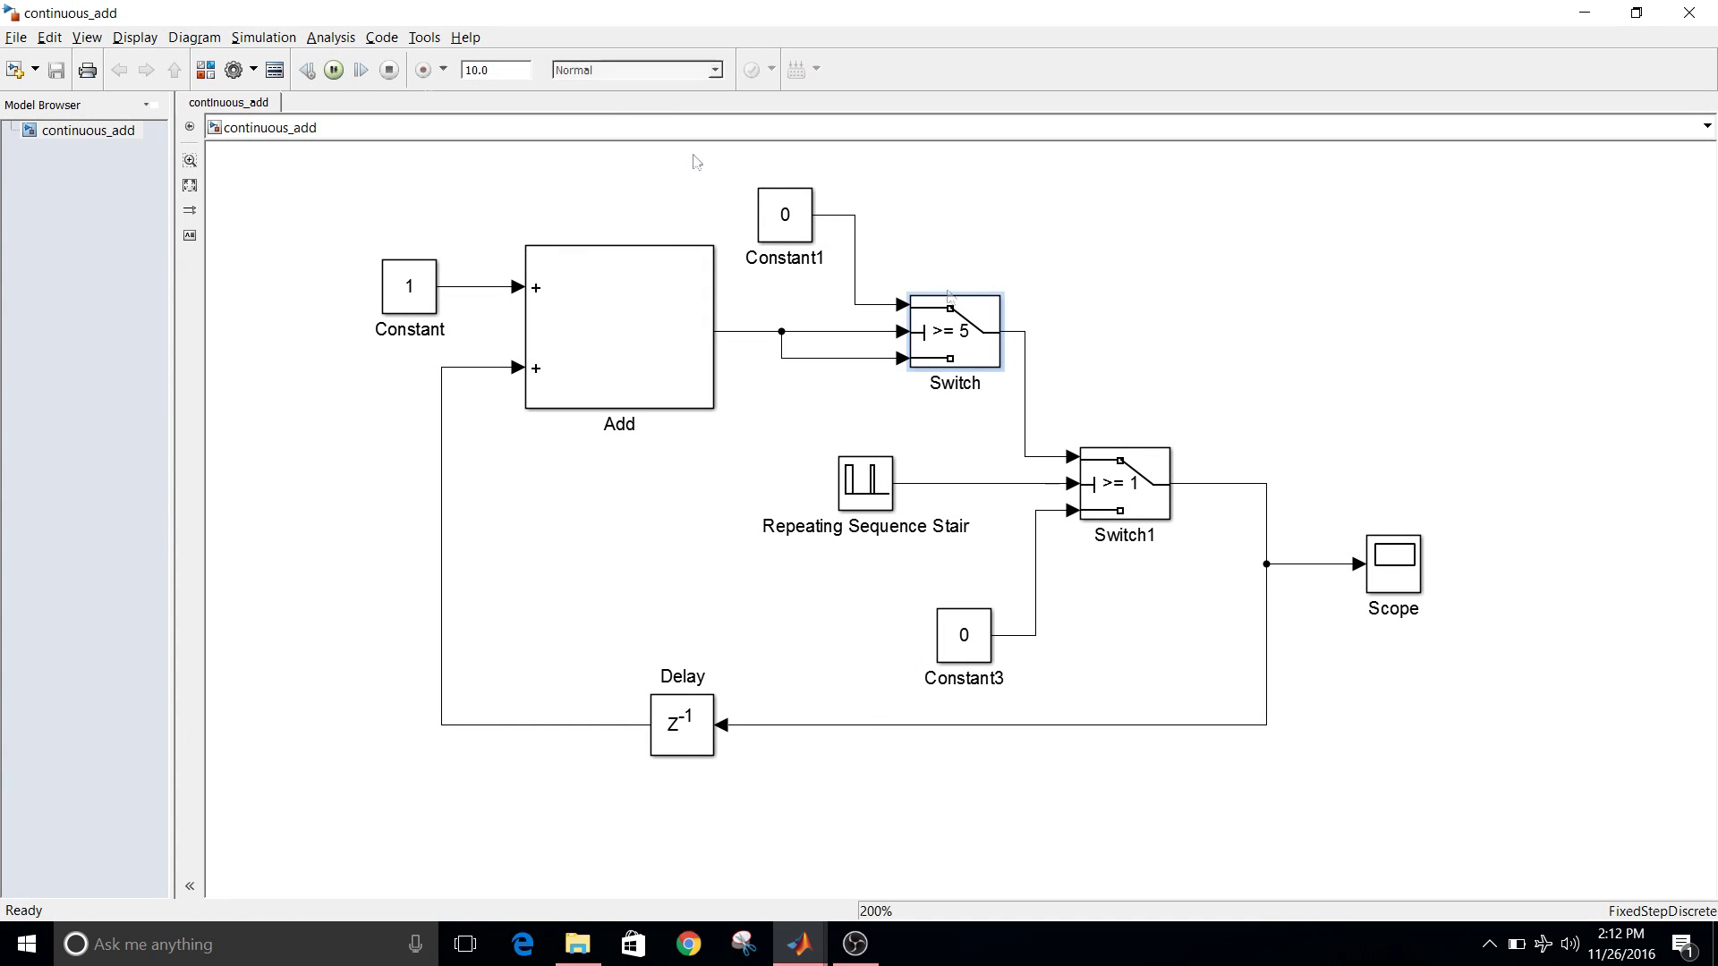
click(1393, 579)
double_click(1393, 579)
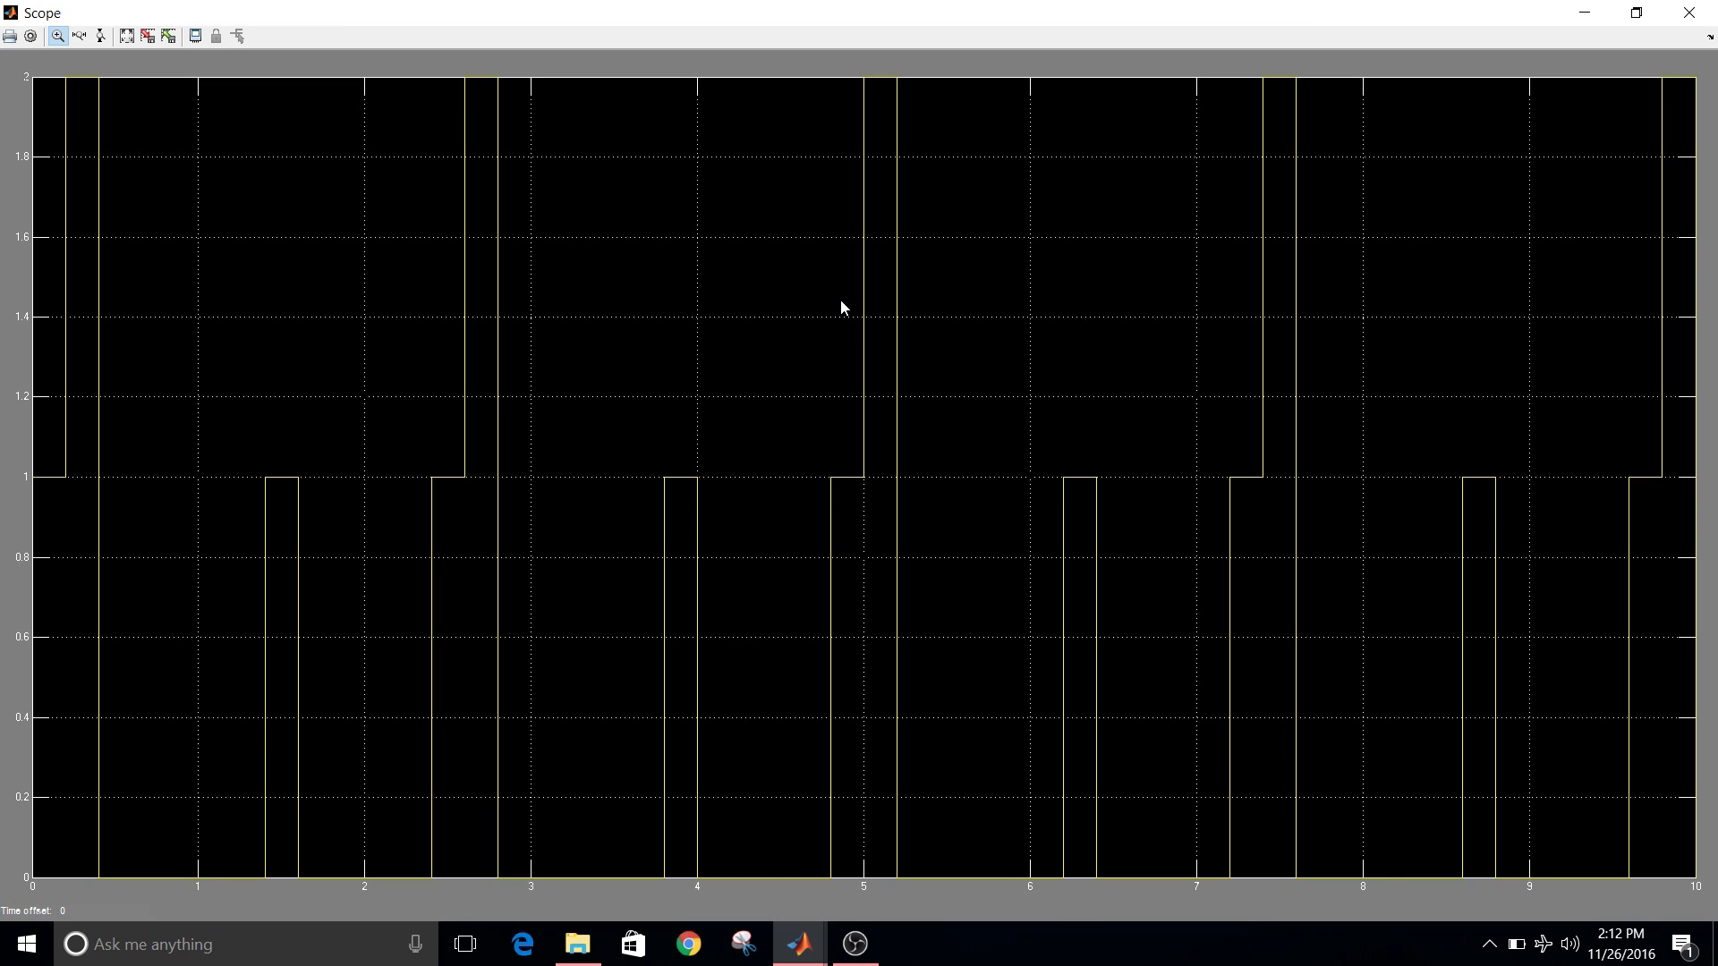
click(1686, 14)
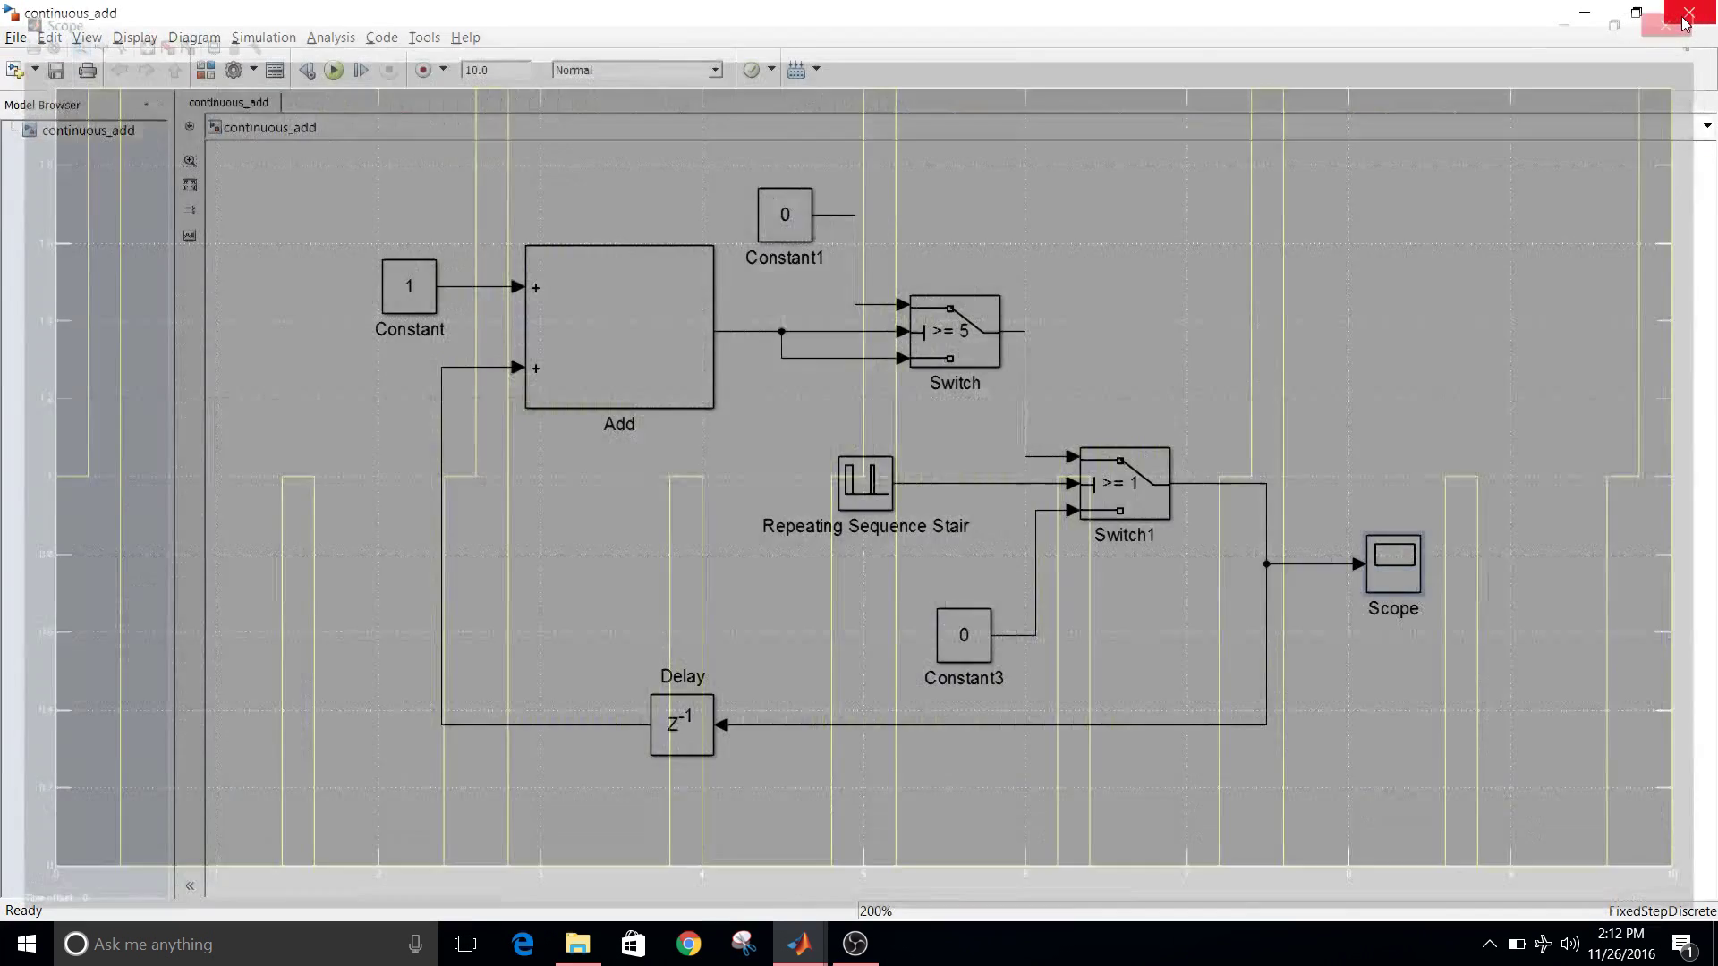
Step: Trim the Repeating Sequence Stair's vector of output values to [1 1].' and apply it
double_click(848, 483)
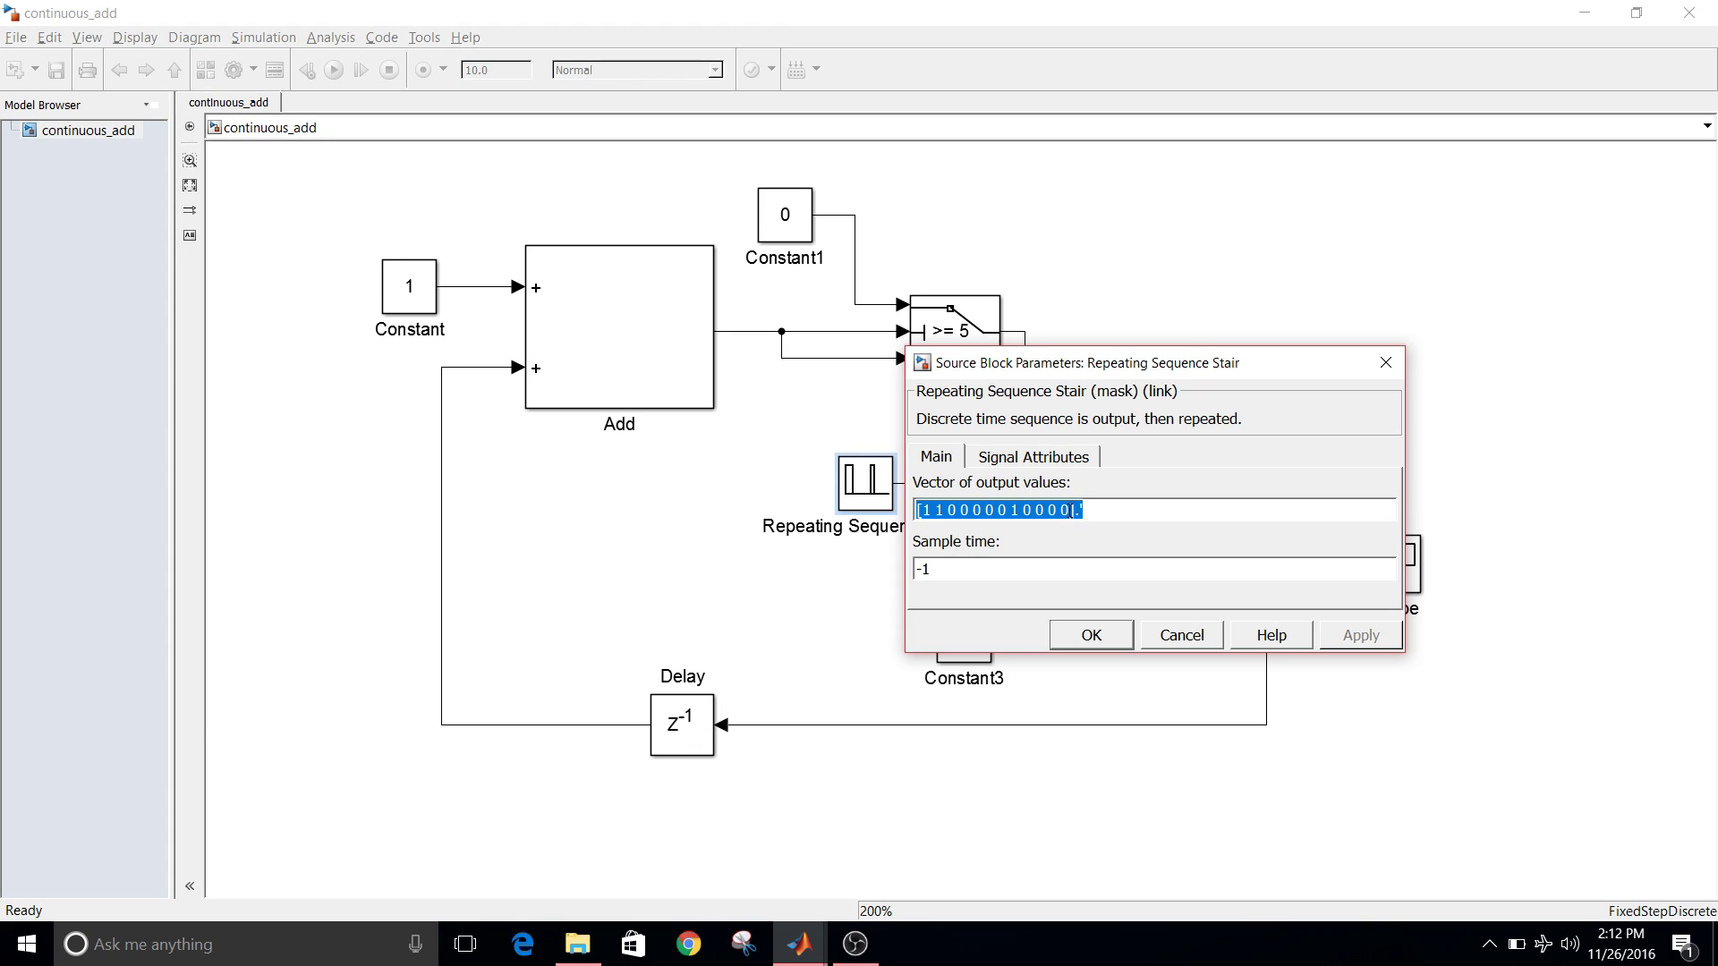
click(1071, 511)
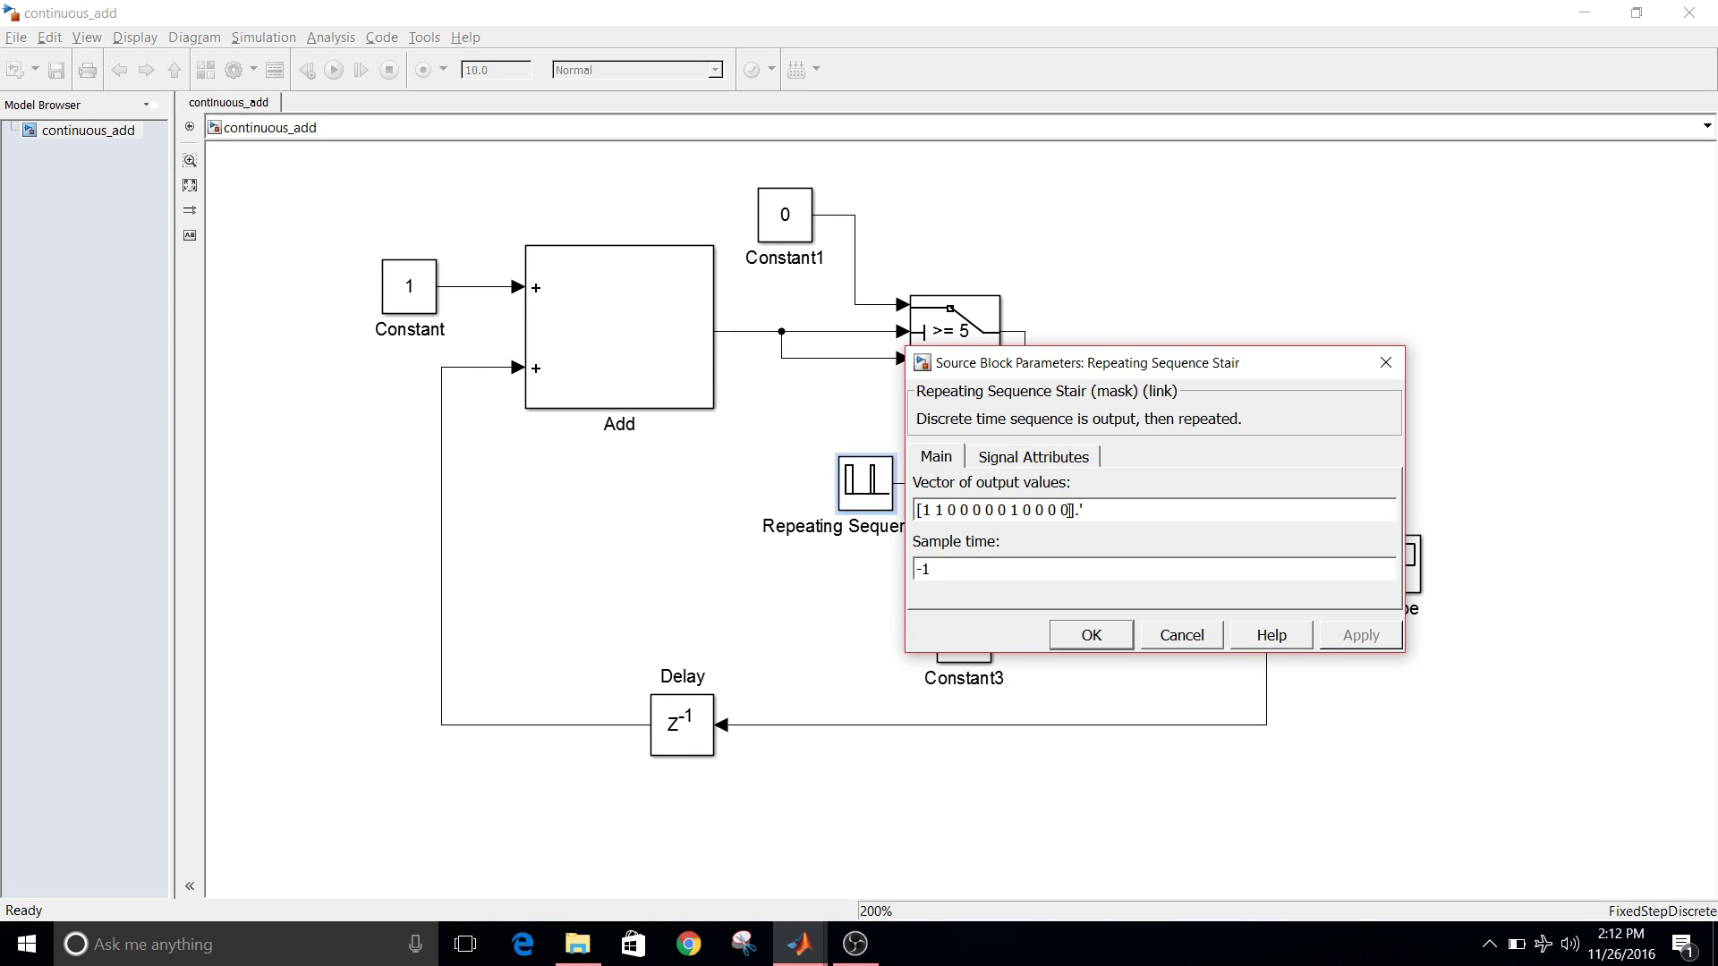
key(BackSpace)
key(BackSpace)
key(BackSpace)
key(BackSpace)
key(BackSpace)
key(BackSpace)
key(BackSpace)
key(BackSpace)
key(BackSpace)
key(BackSpace)
key(BackSpace)
key(BackSpace)
key(BackSpace)
key(BackSpace)
key(BackSpace)
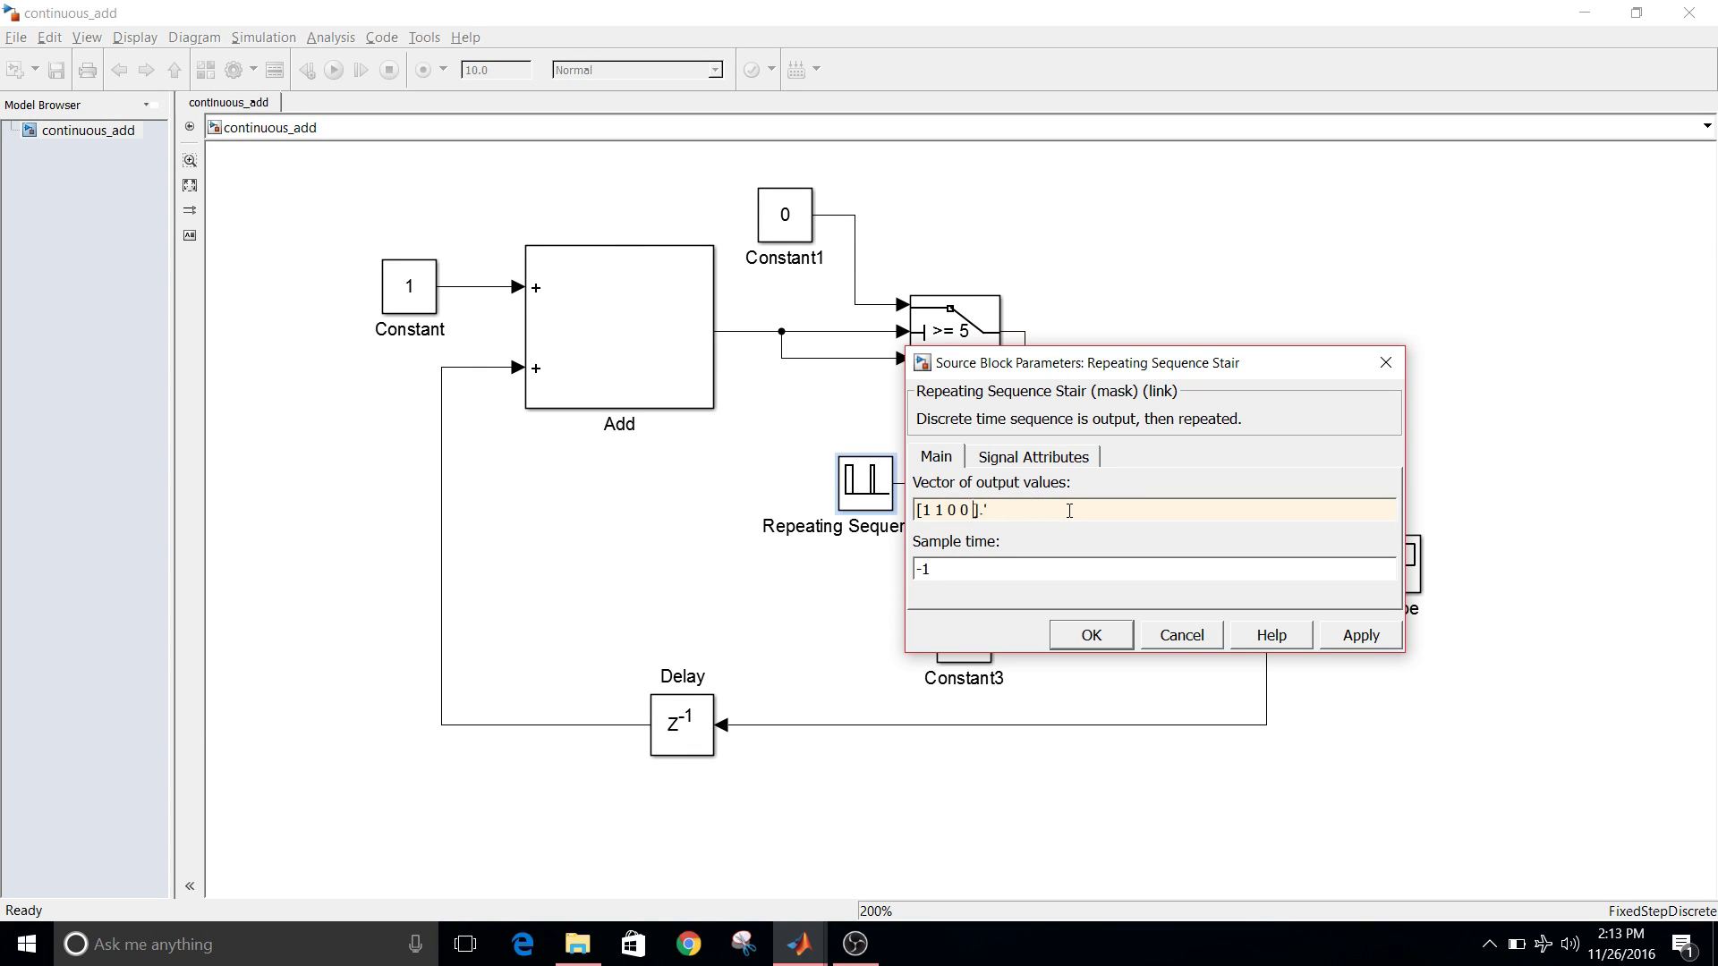
key(BackSpace)
key(BackSpace)
key(BackSpace)
key(BackSpace)
key(BackSpace)
click(1355, 635)
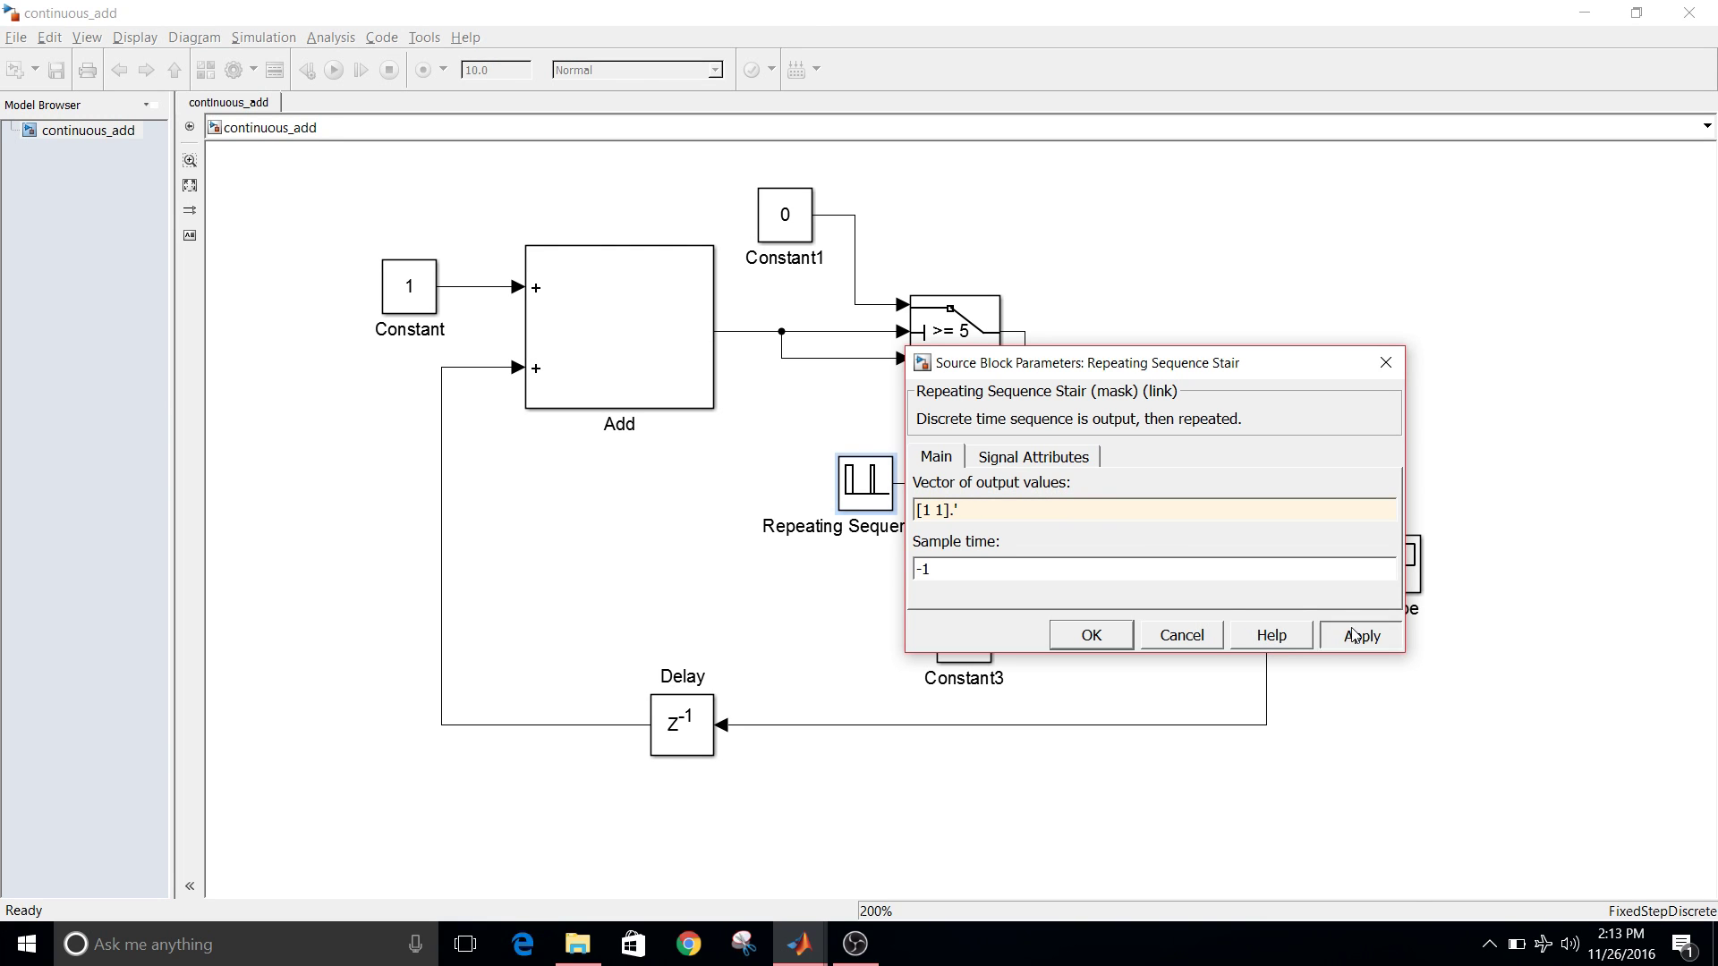
click(1092, 636)
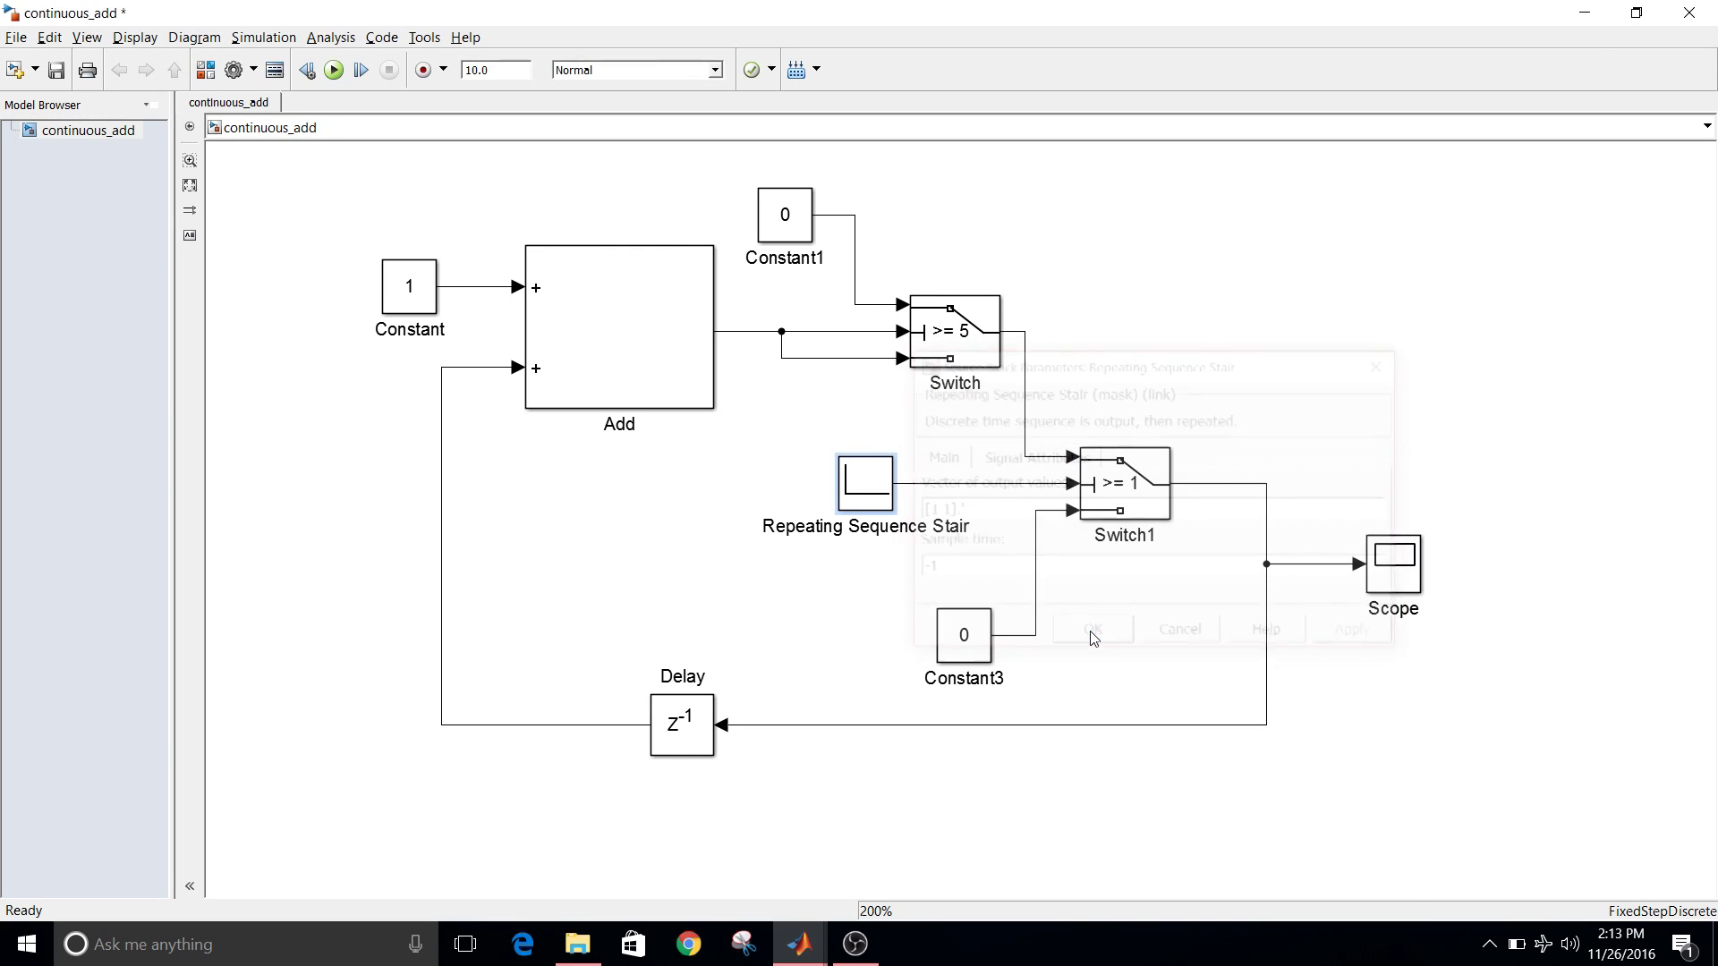
Step: Save and rerun the model, autoscale the Scope to show the 1–4 staircase, then close it
click(55, 69)
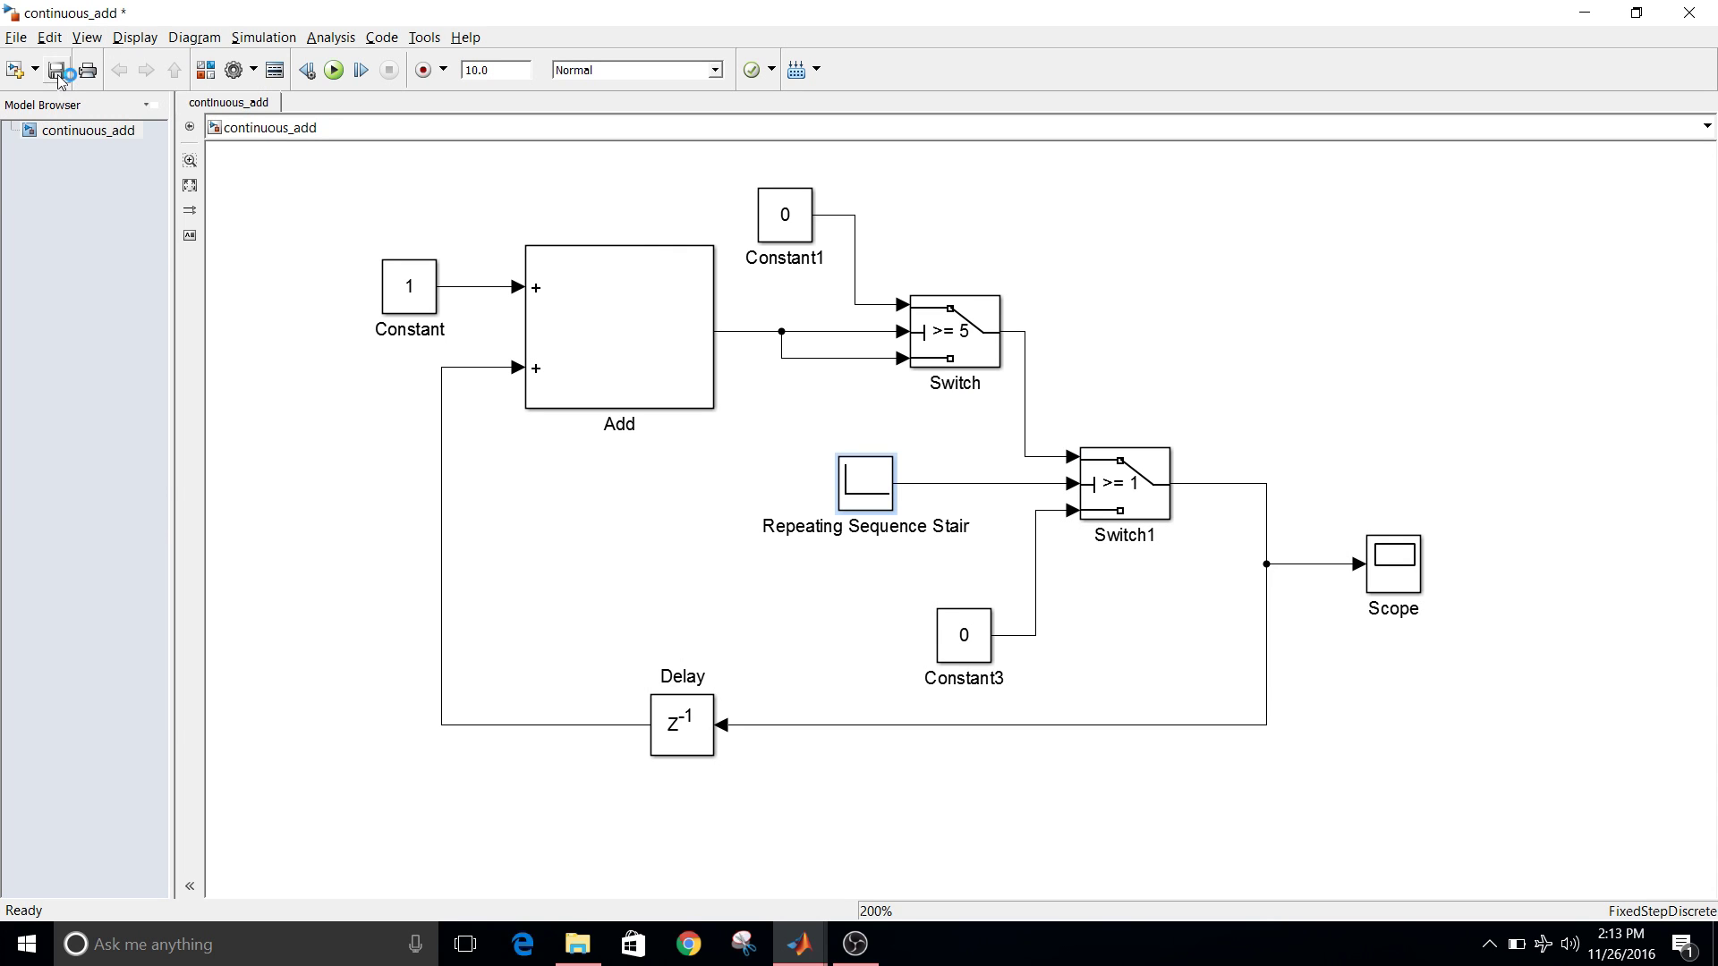
click(333, 70)
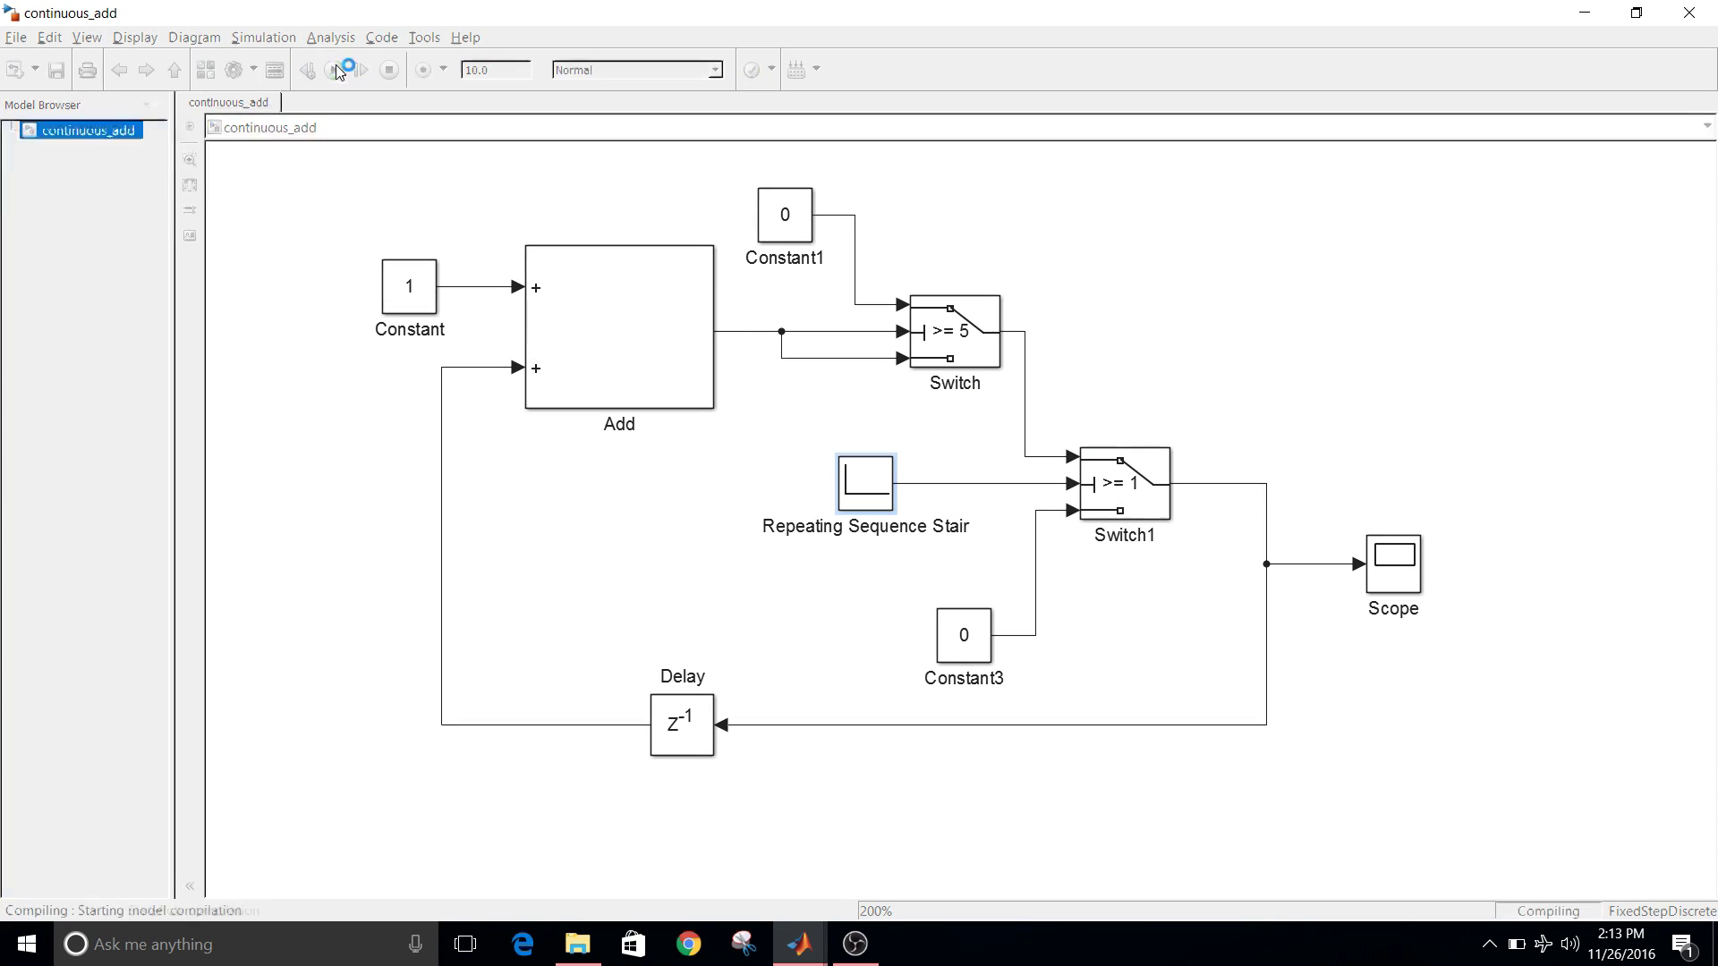
double_click(1412, 577)
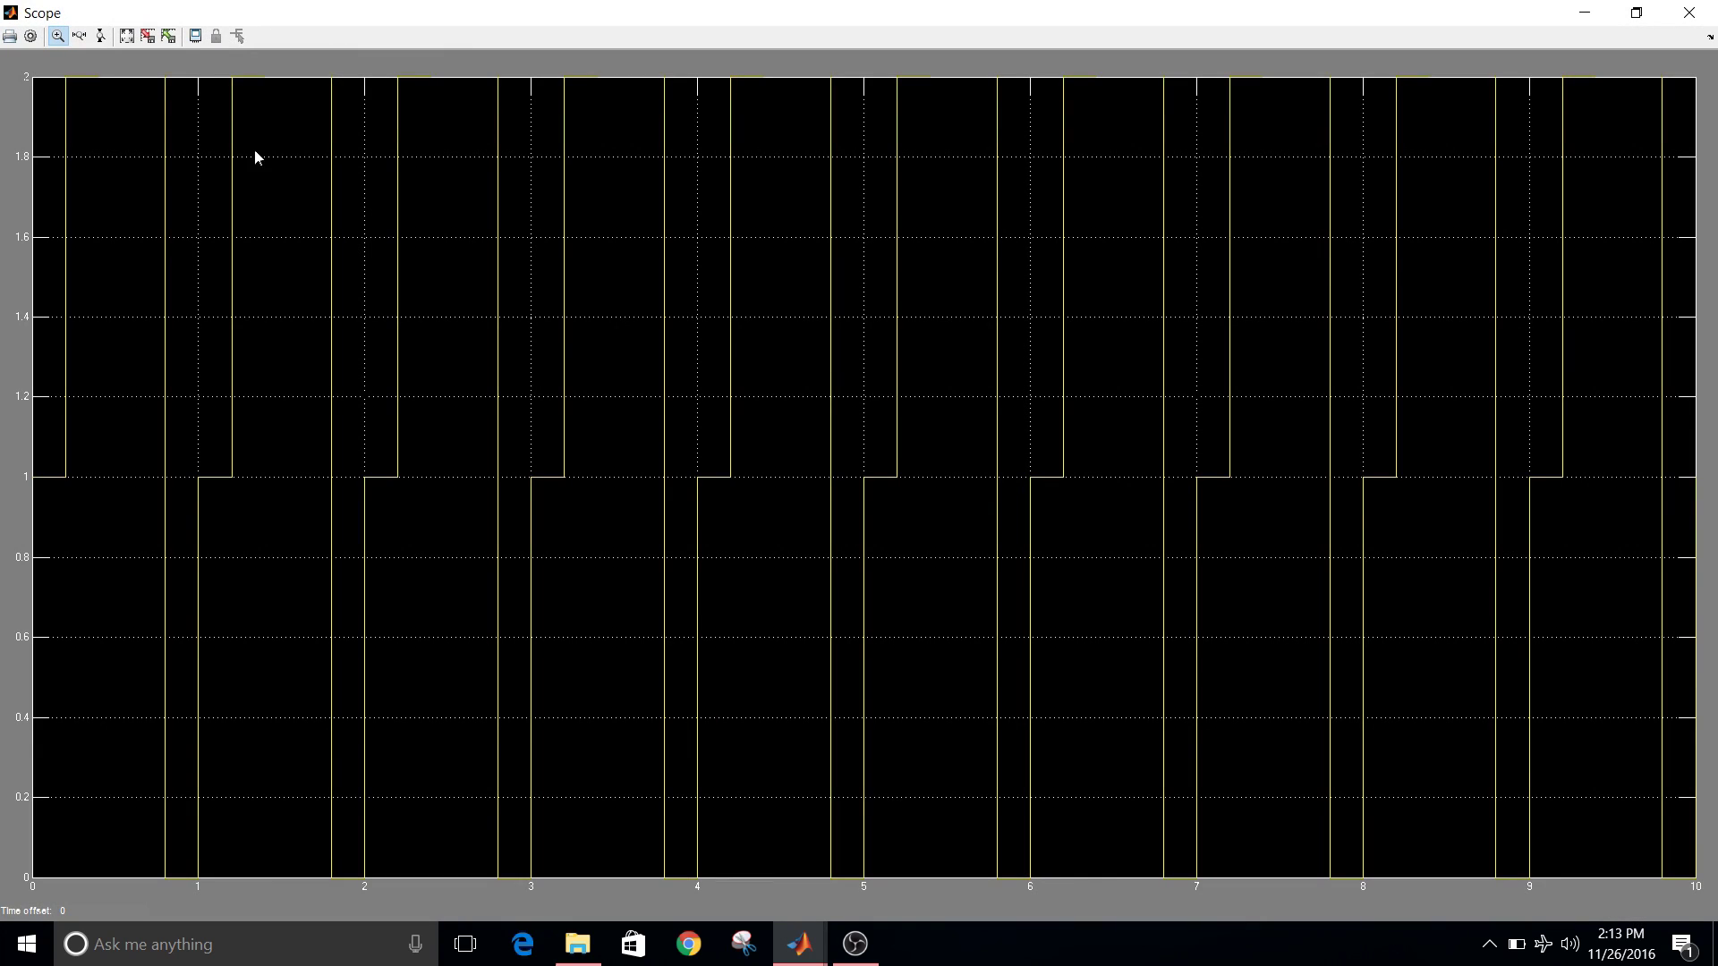
click(126, 37)
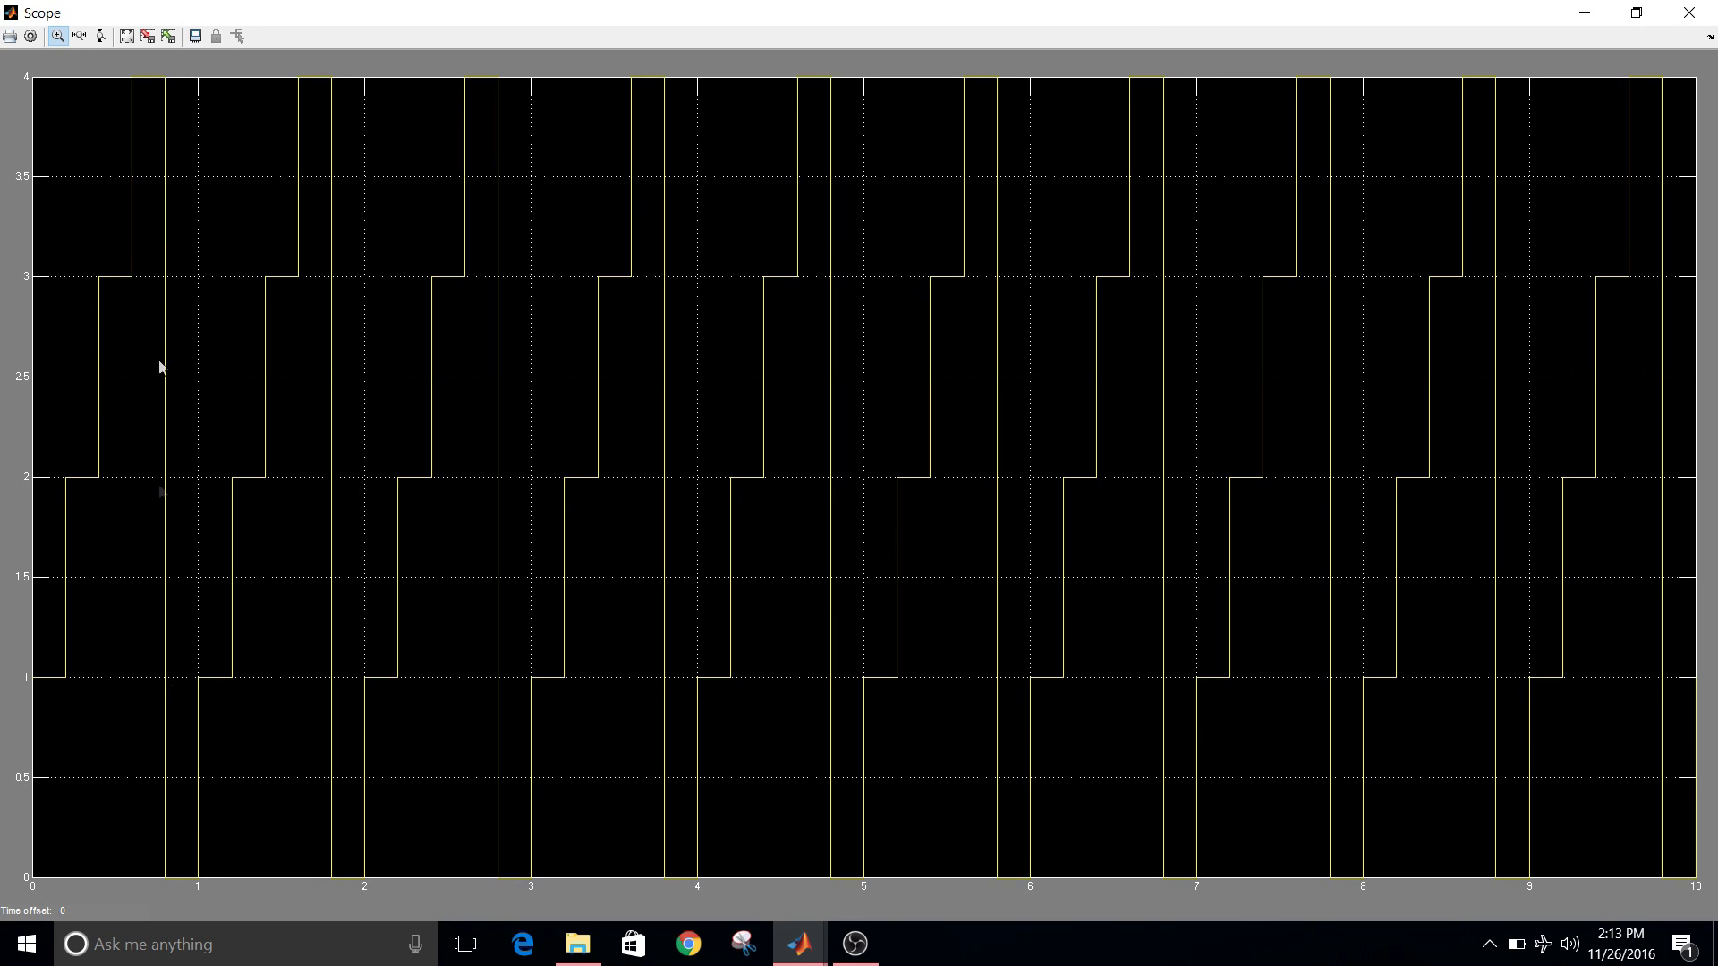
click(1694, 11)
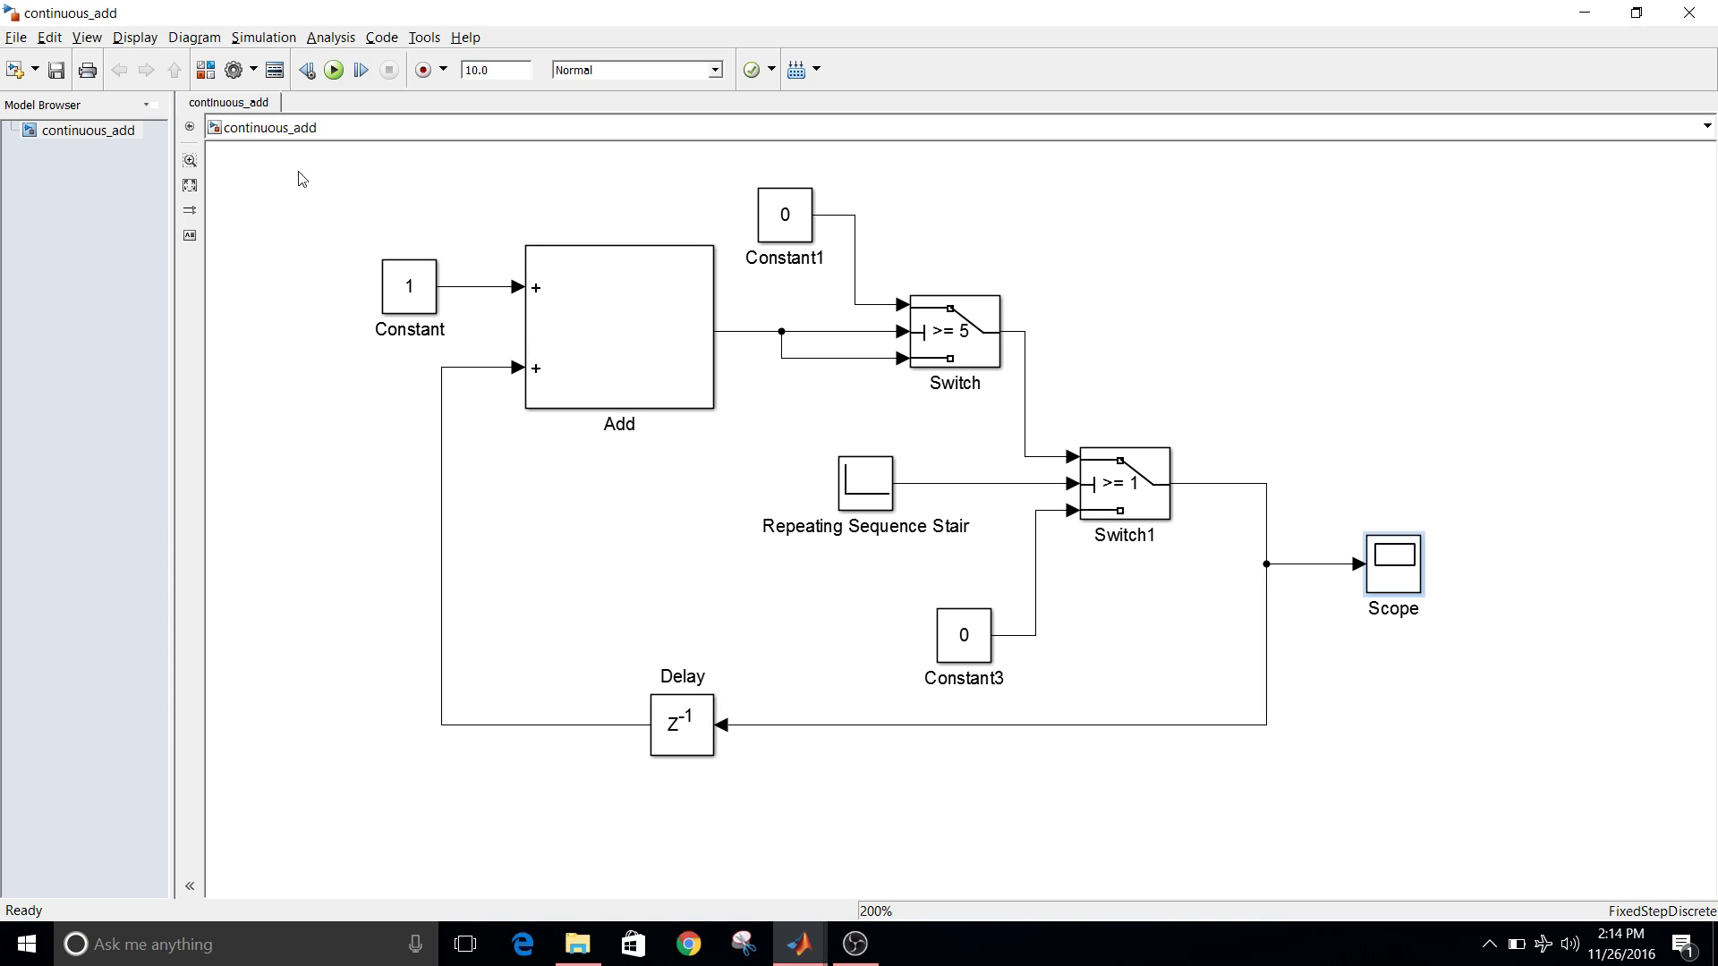
Step: Bring up the Configuration Parameters for the continuous_add model
click(231, 69)
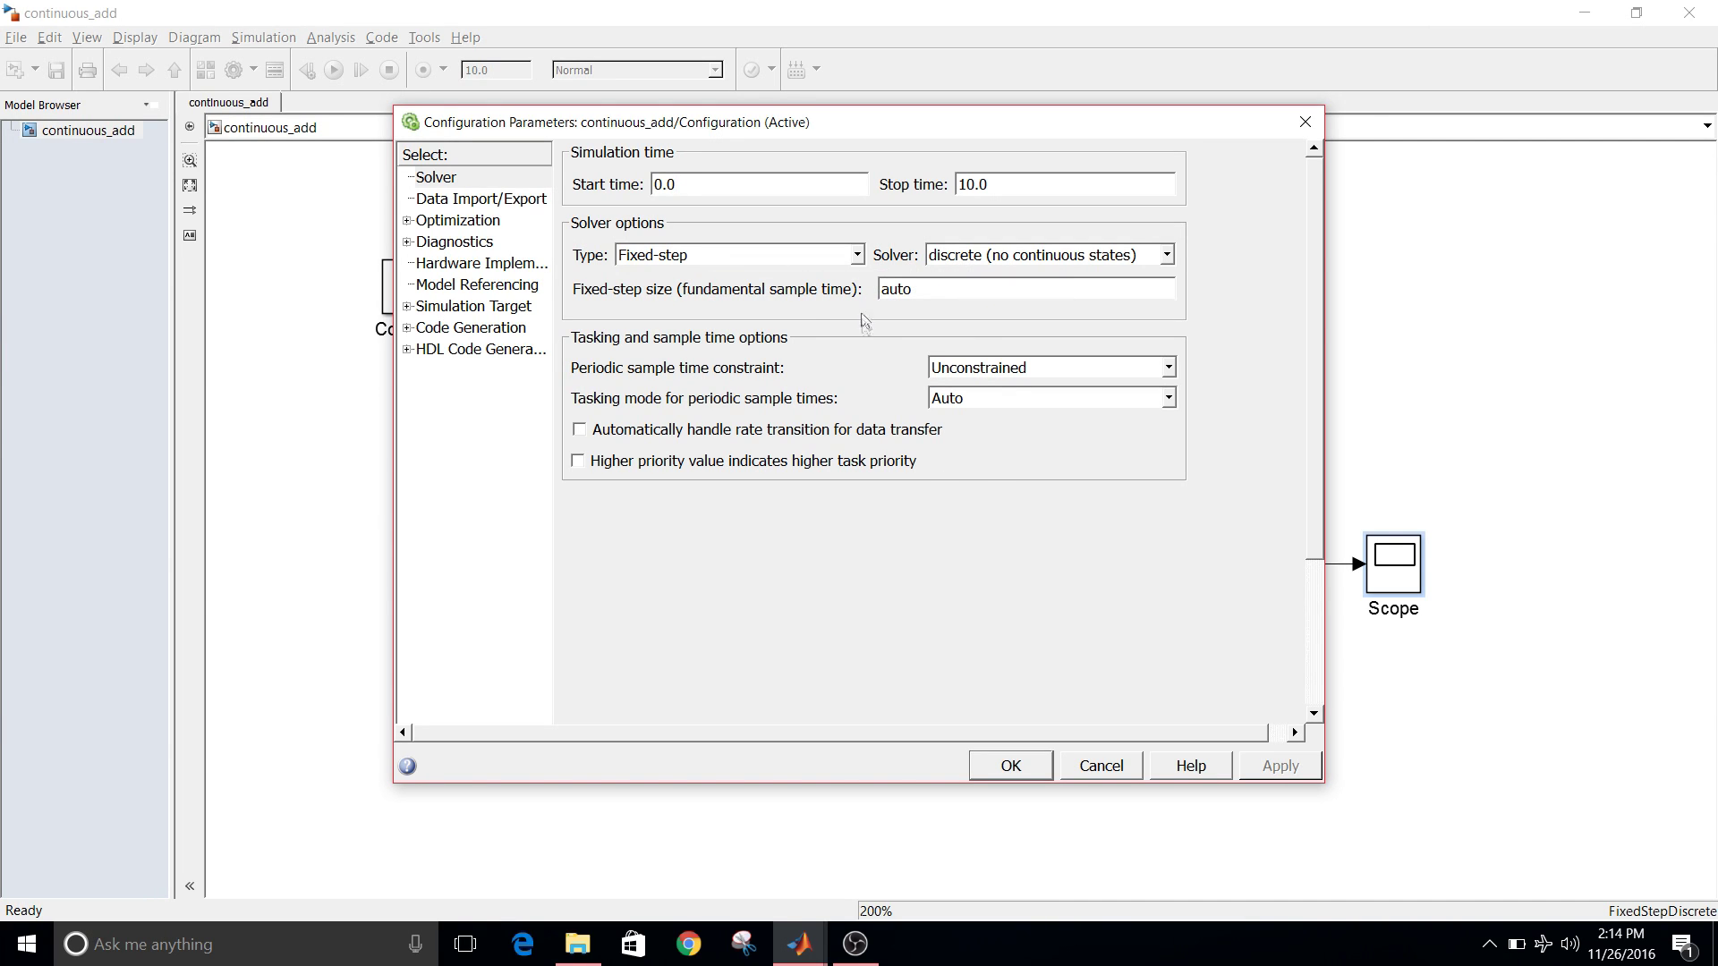
Step: Set solver Type to Variable-step and Solver to discrete (no continuous states), then apply
click(852, 257)
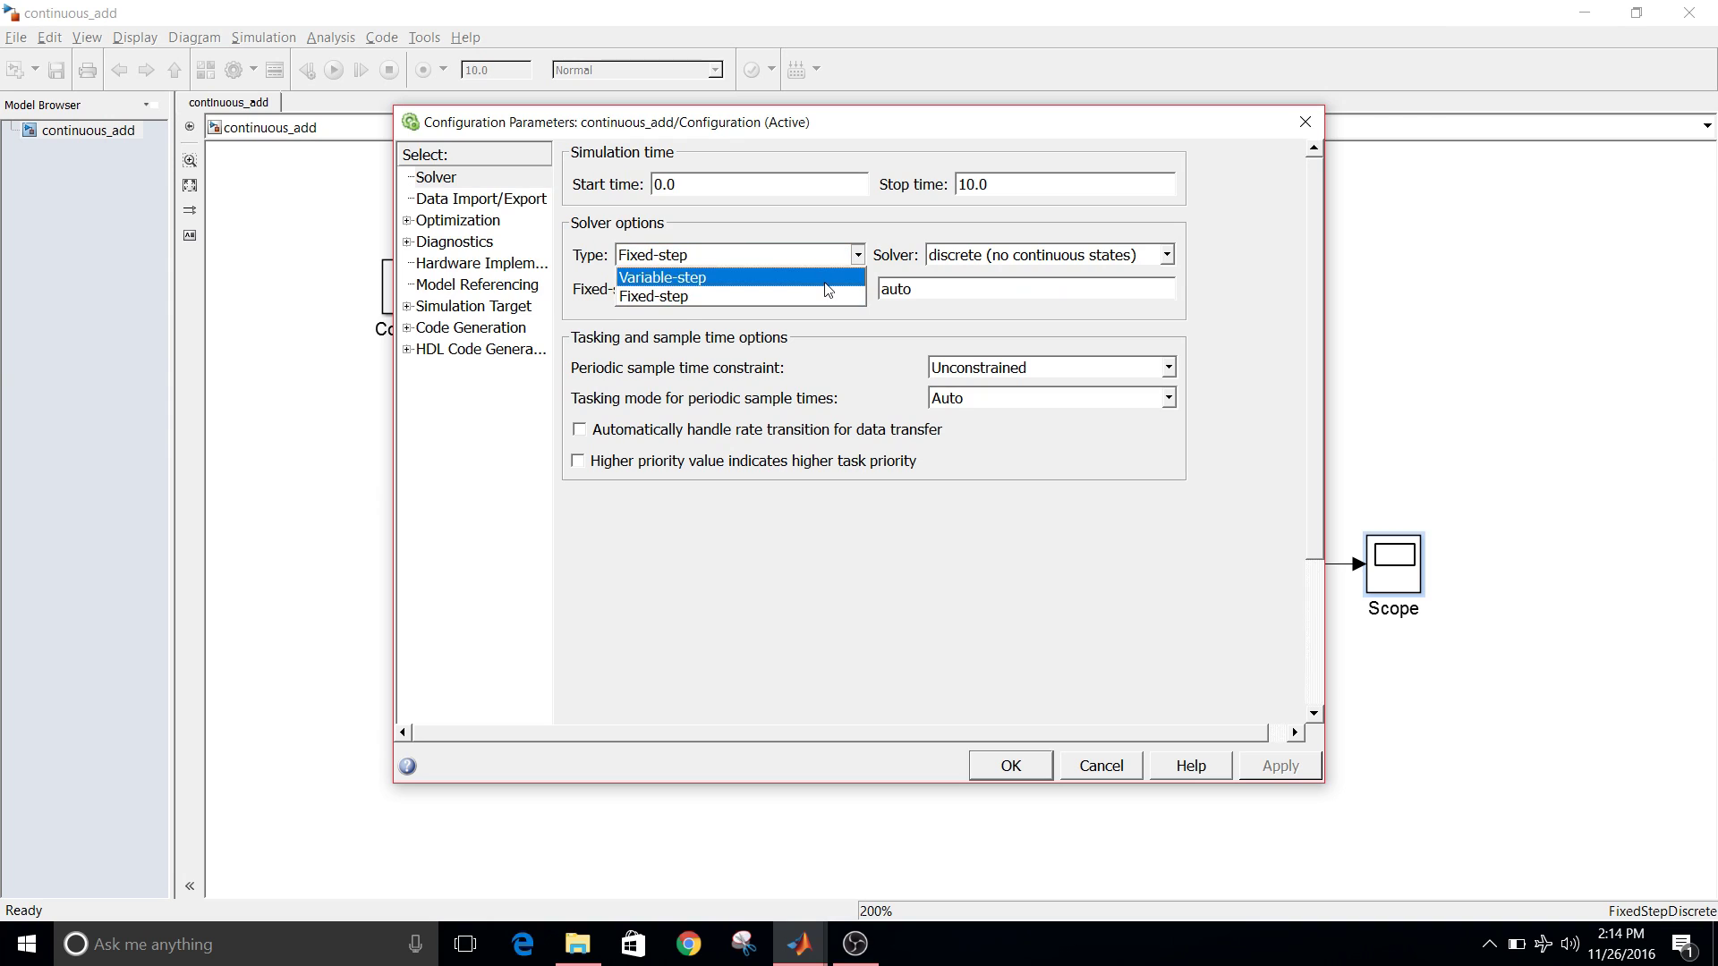
click(827, 278)
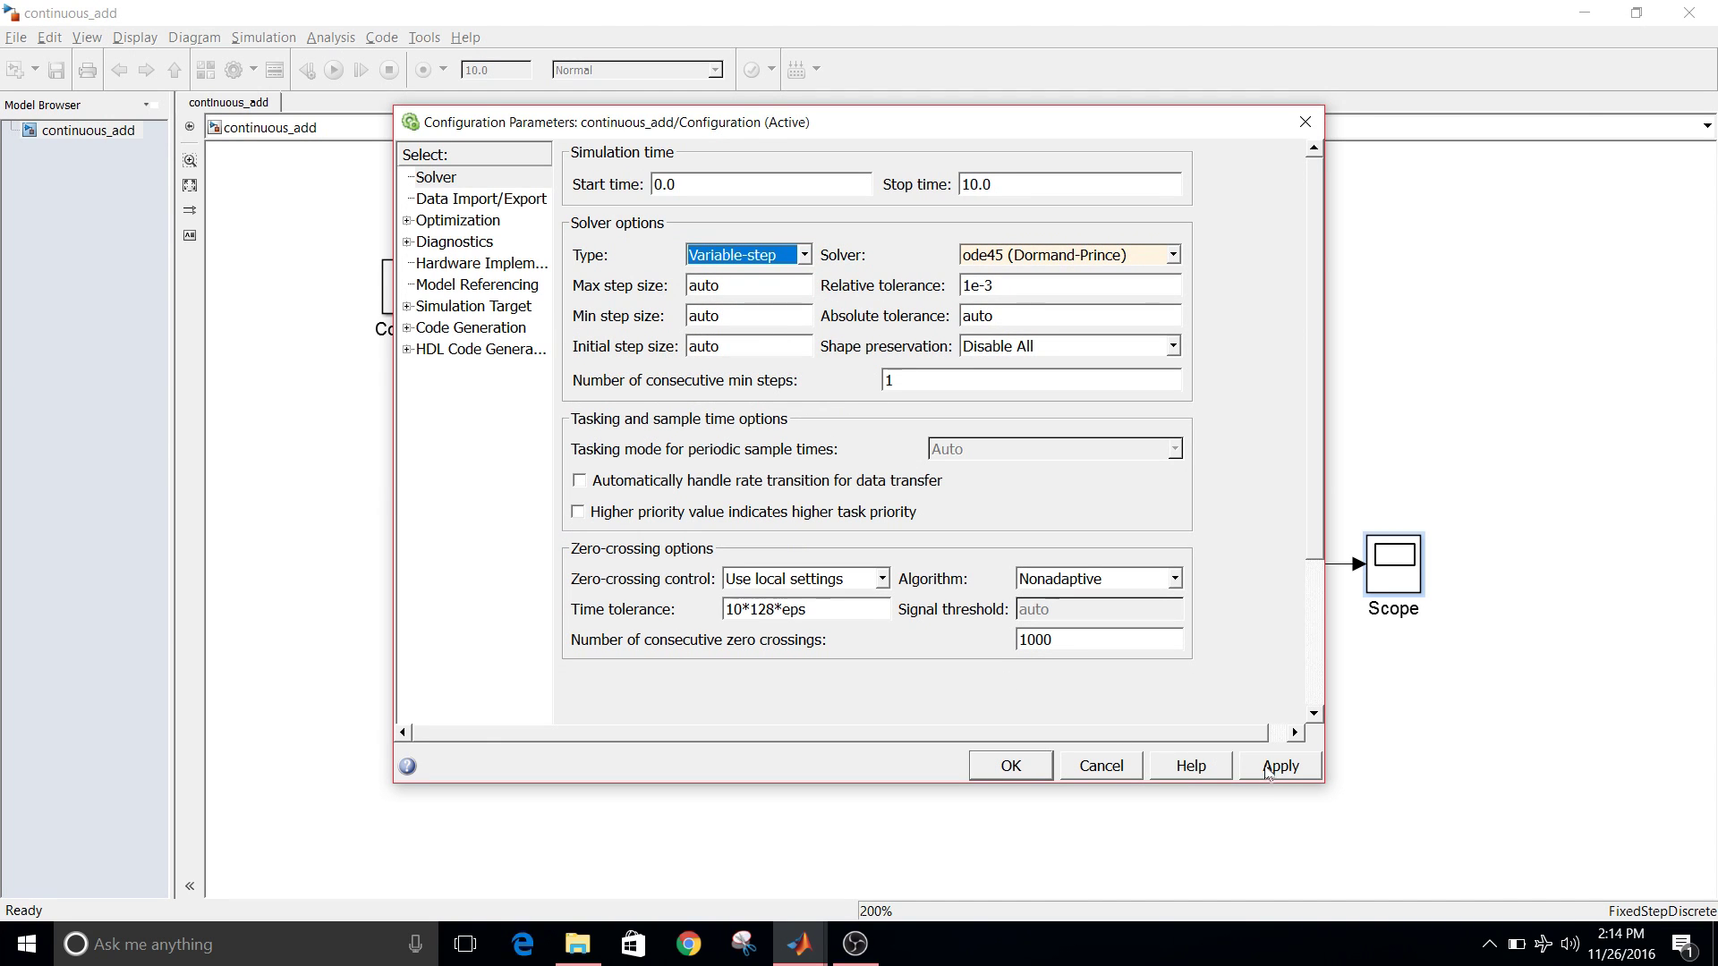
click(1143, 261)
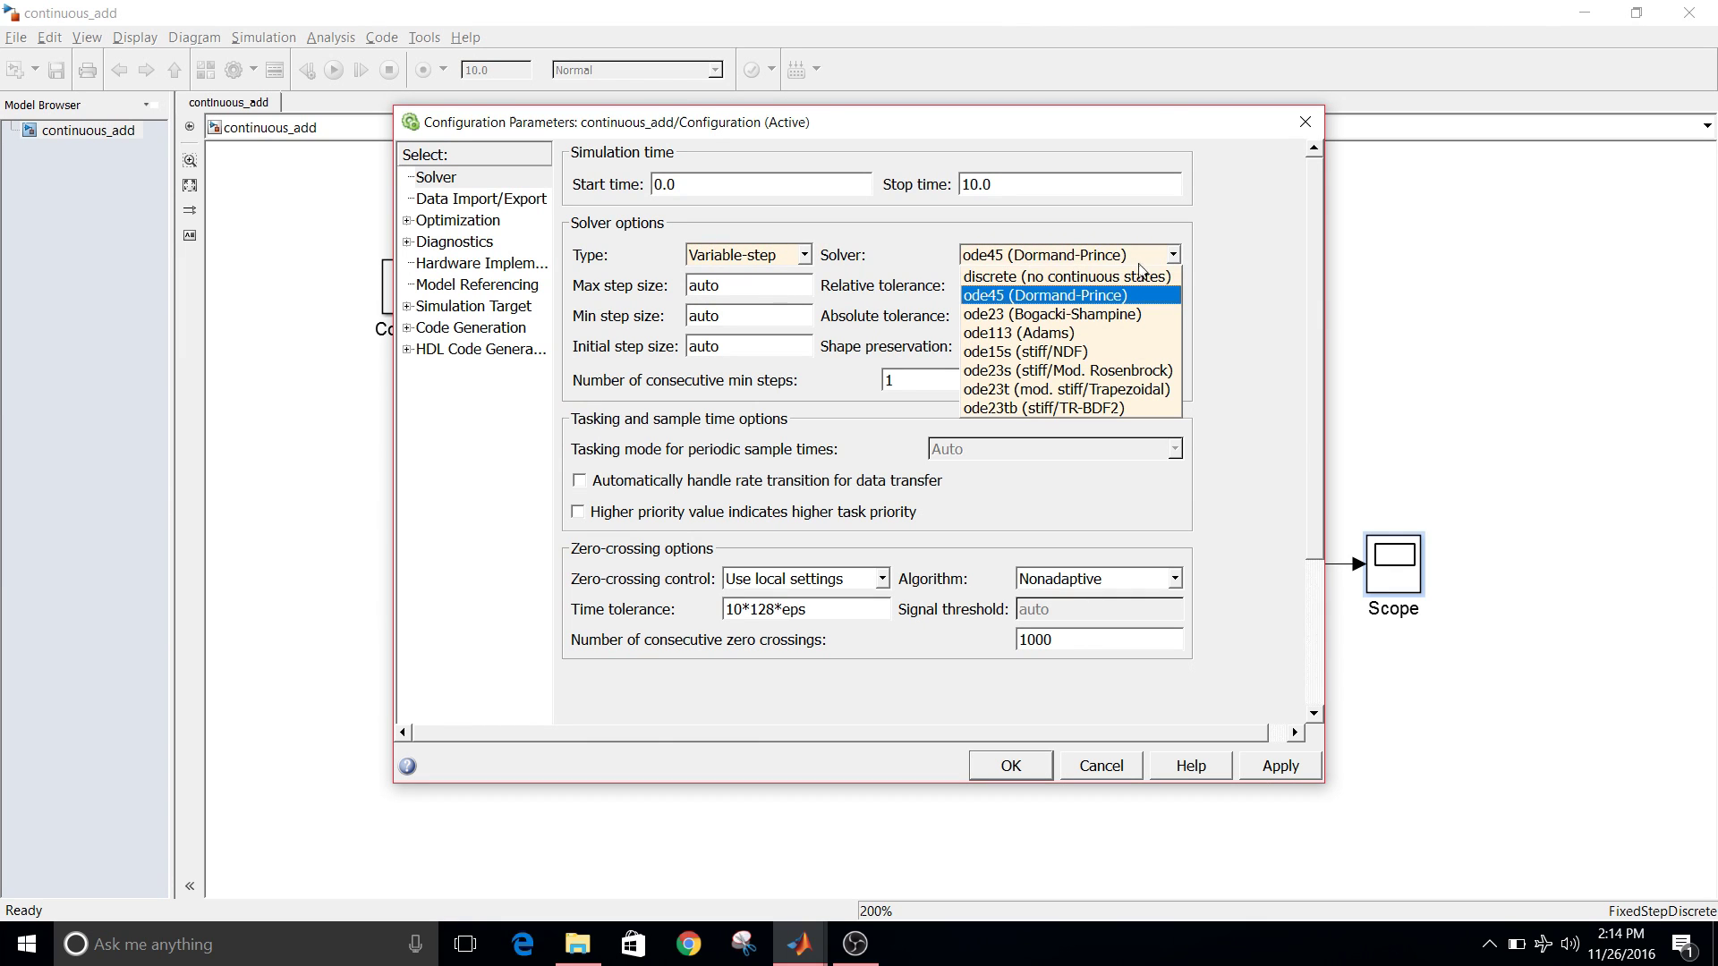
click(1145, 278)
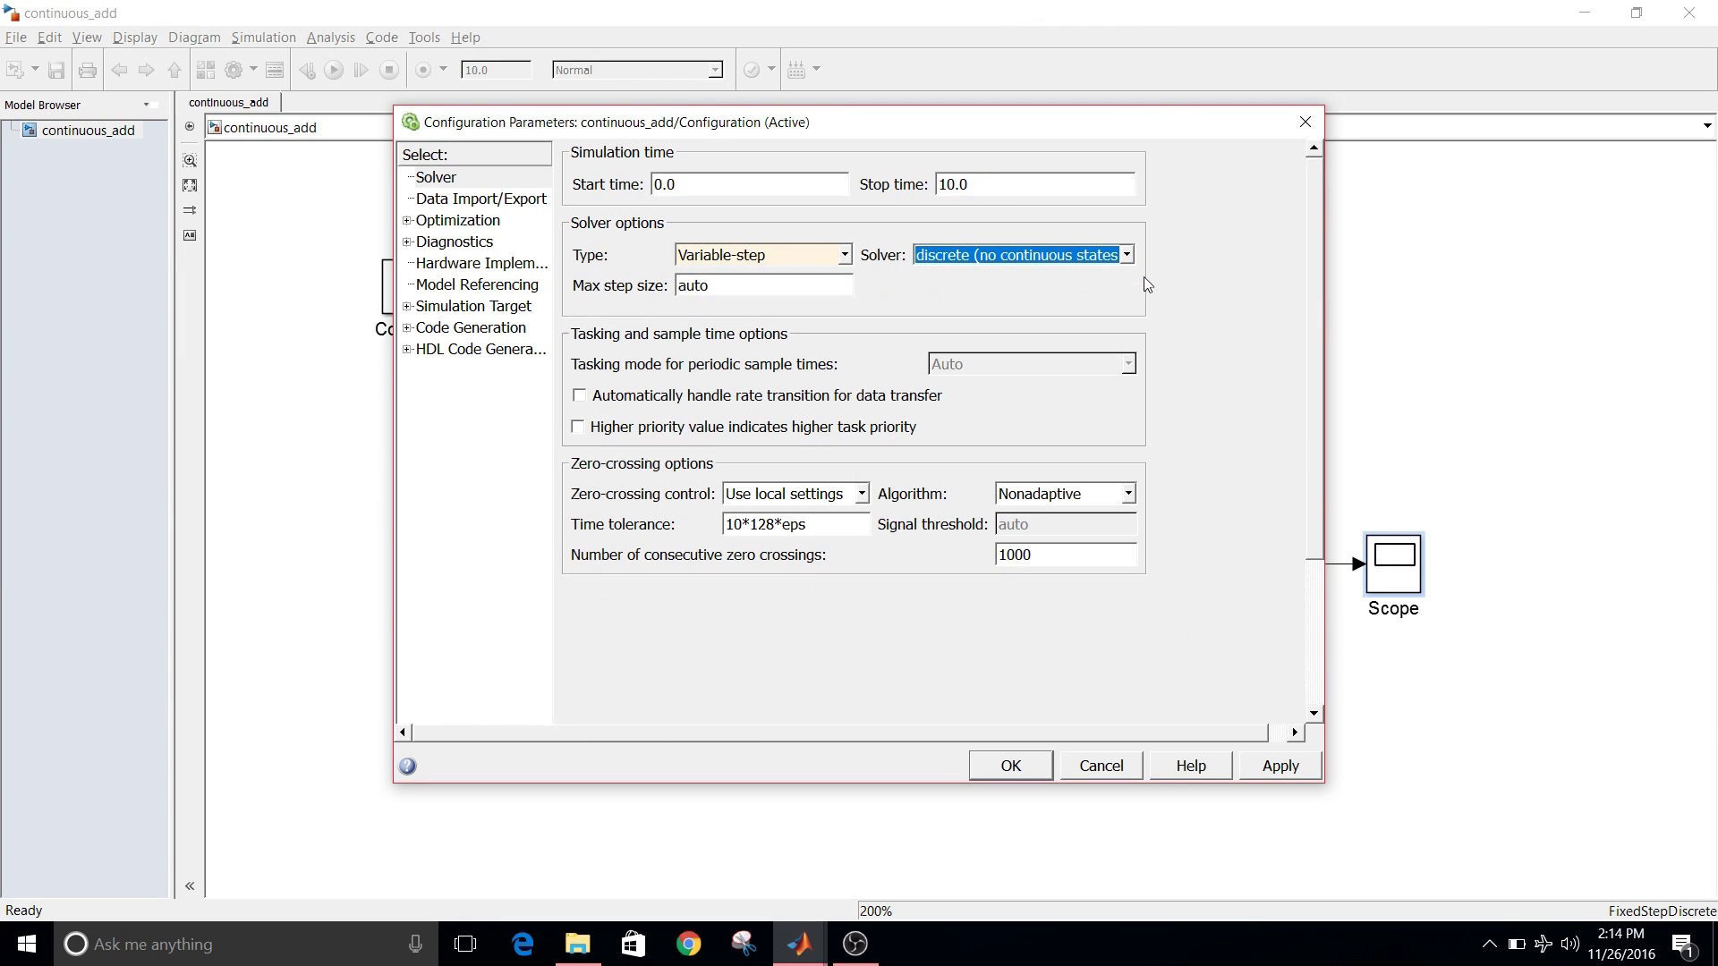
click(1276, 769)
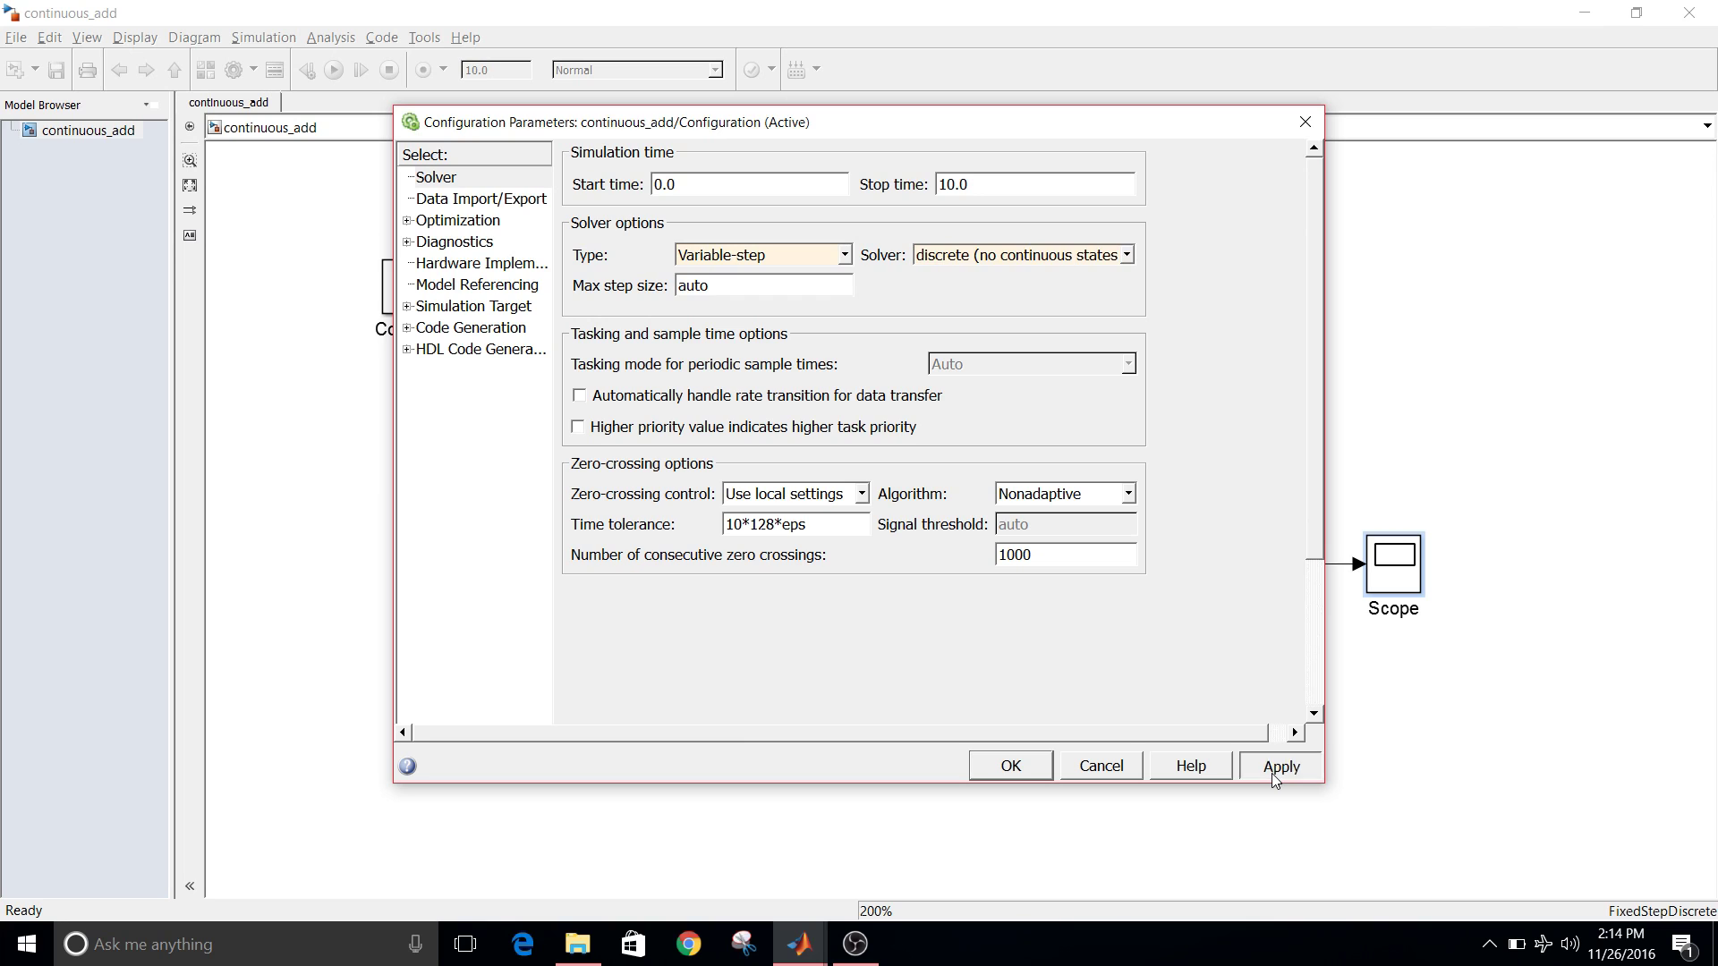
click(1005, 771)
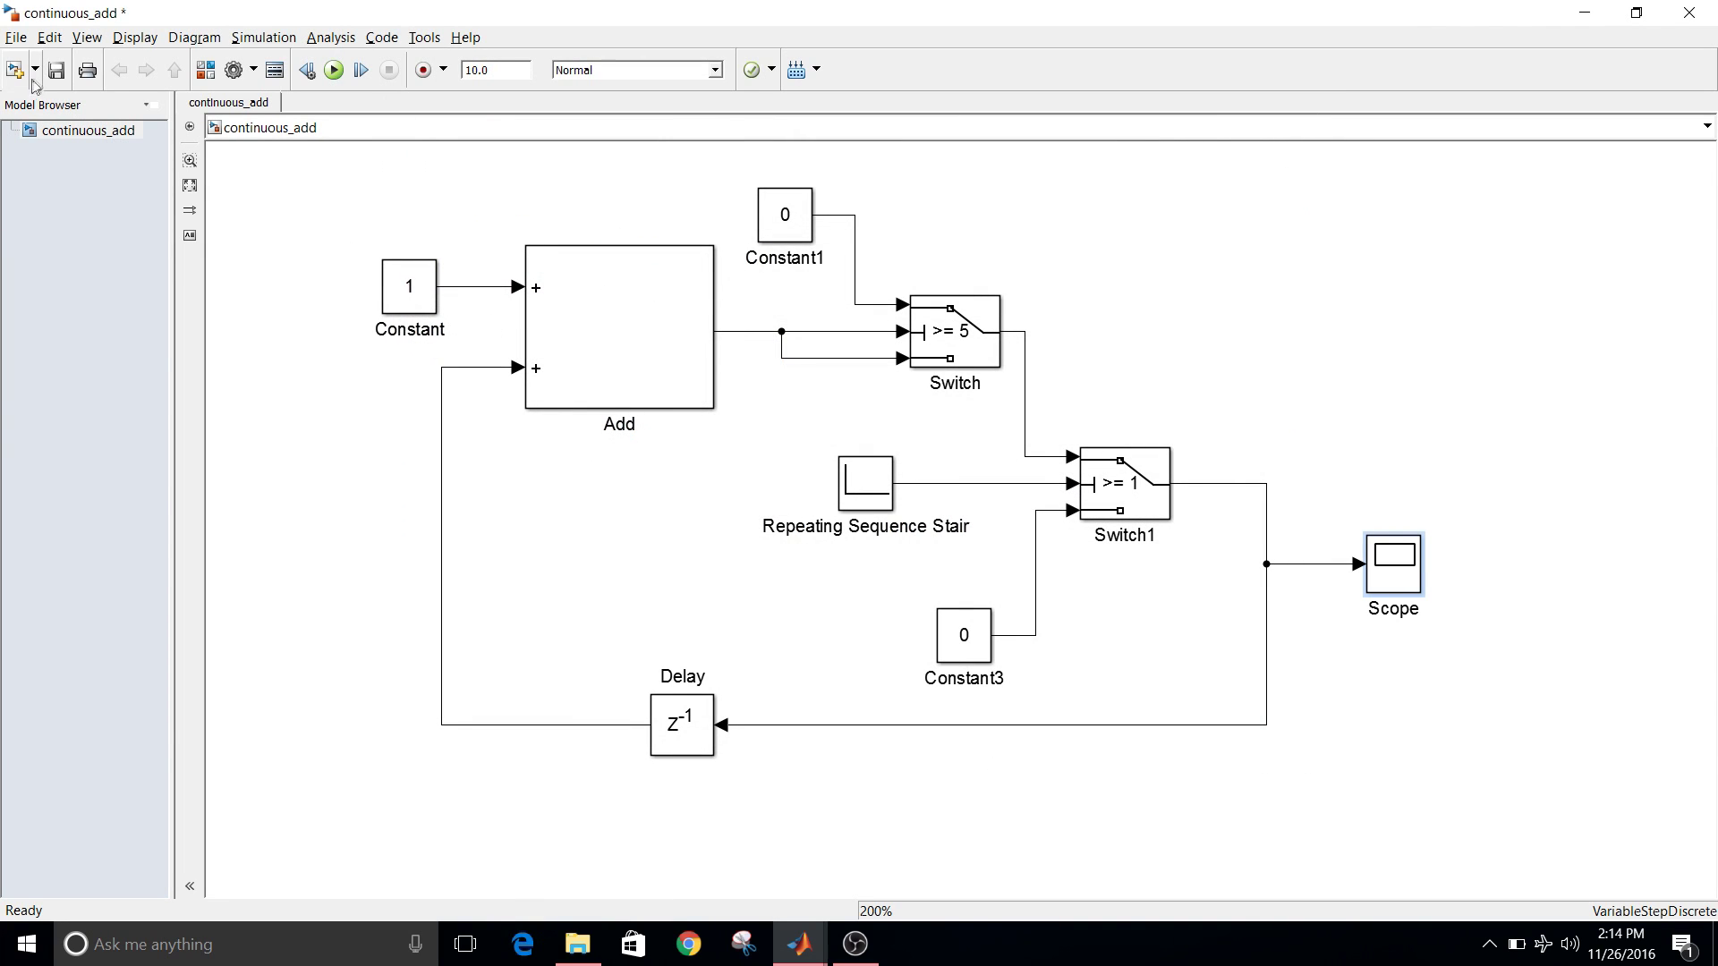
Step: Save and run the variable-step model, then close the Delay sample-time error report
click(55, 74)
click(335, 72)
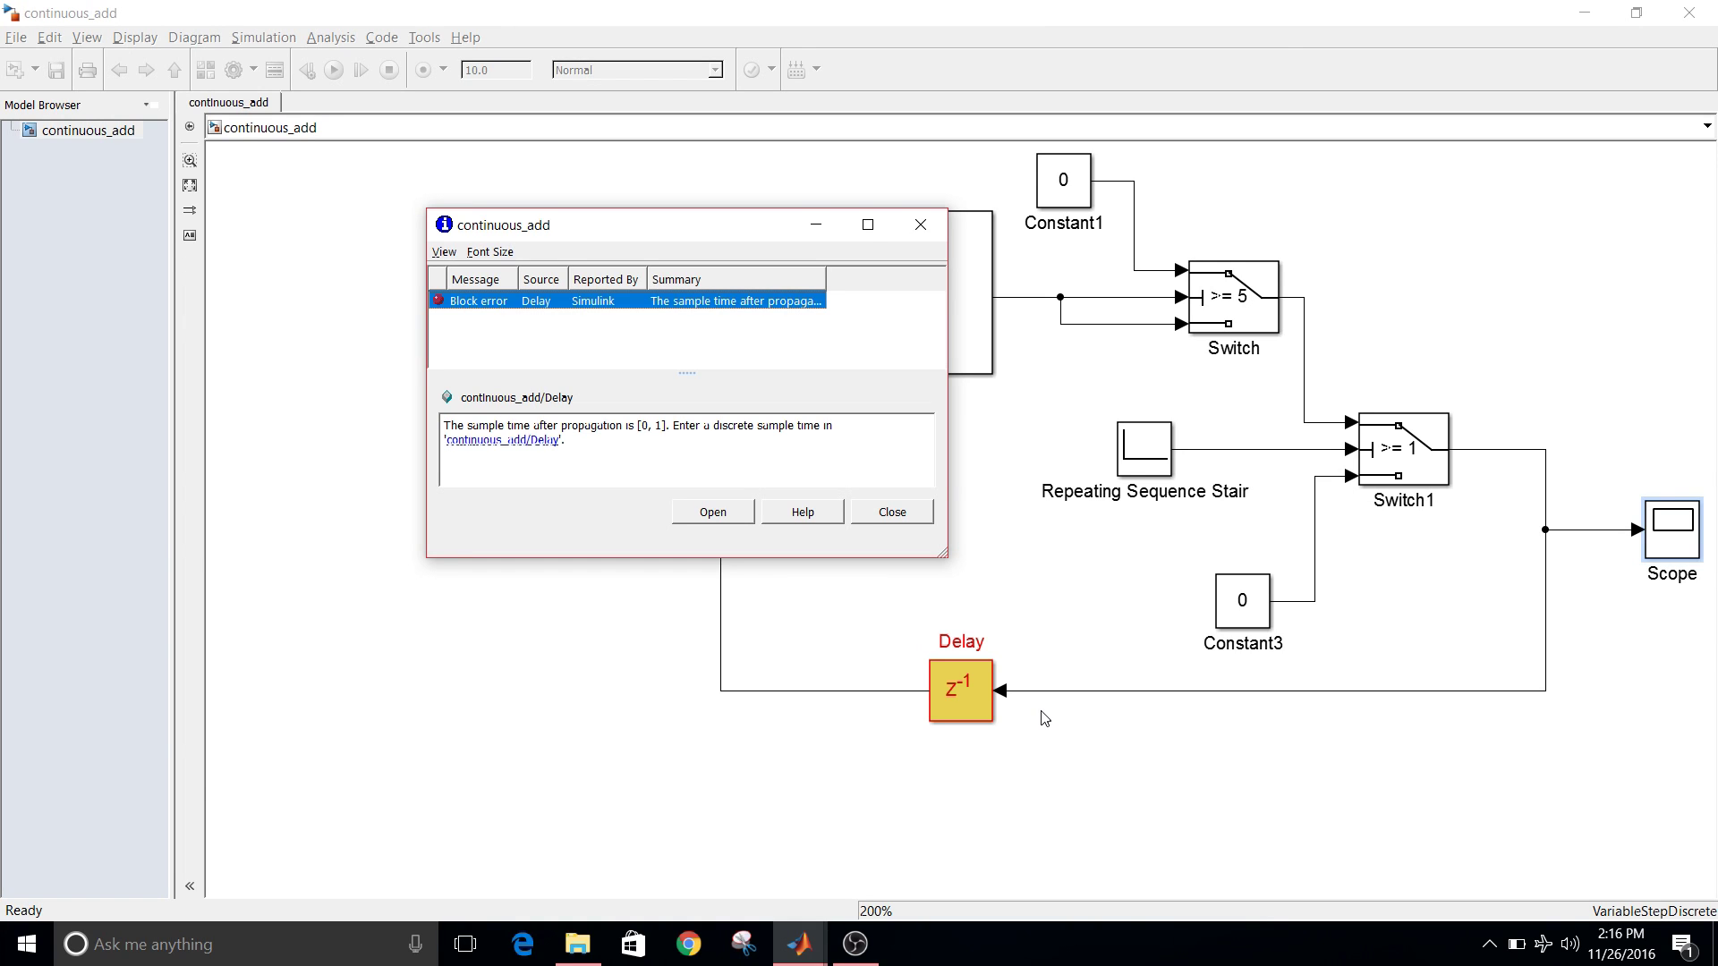
click(919, 226)
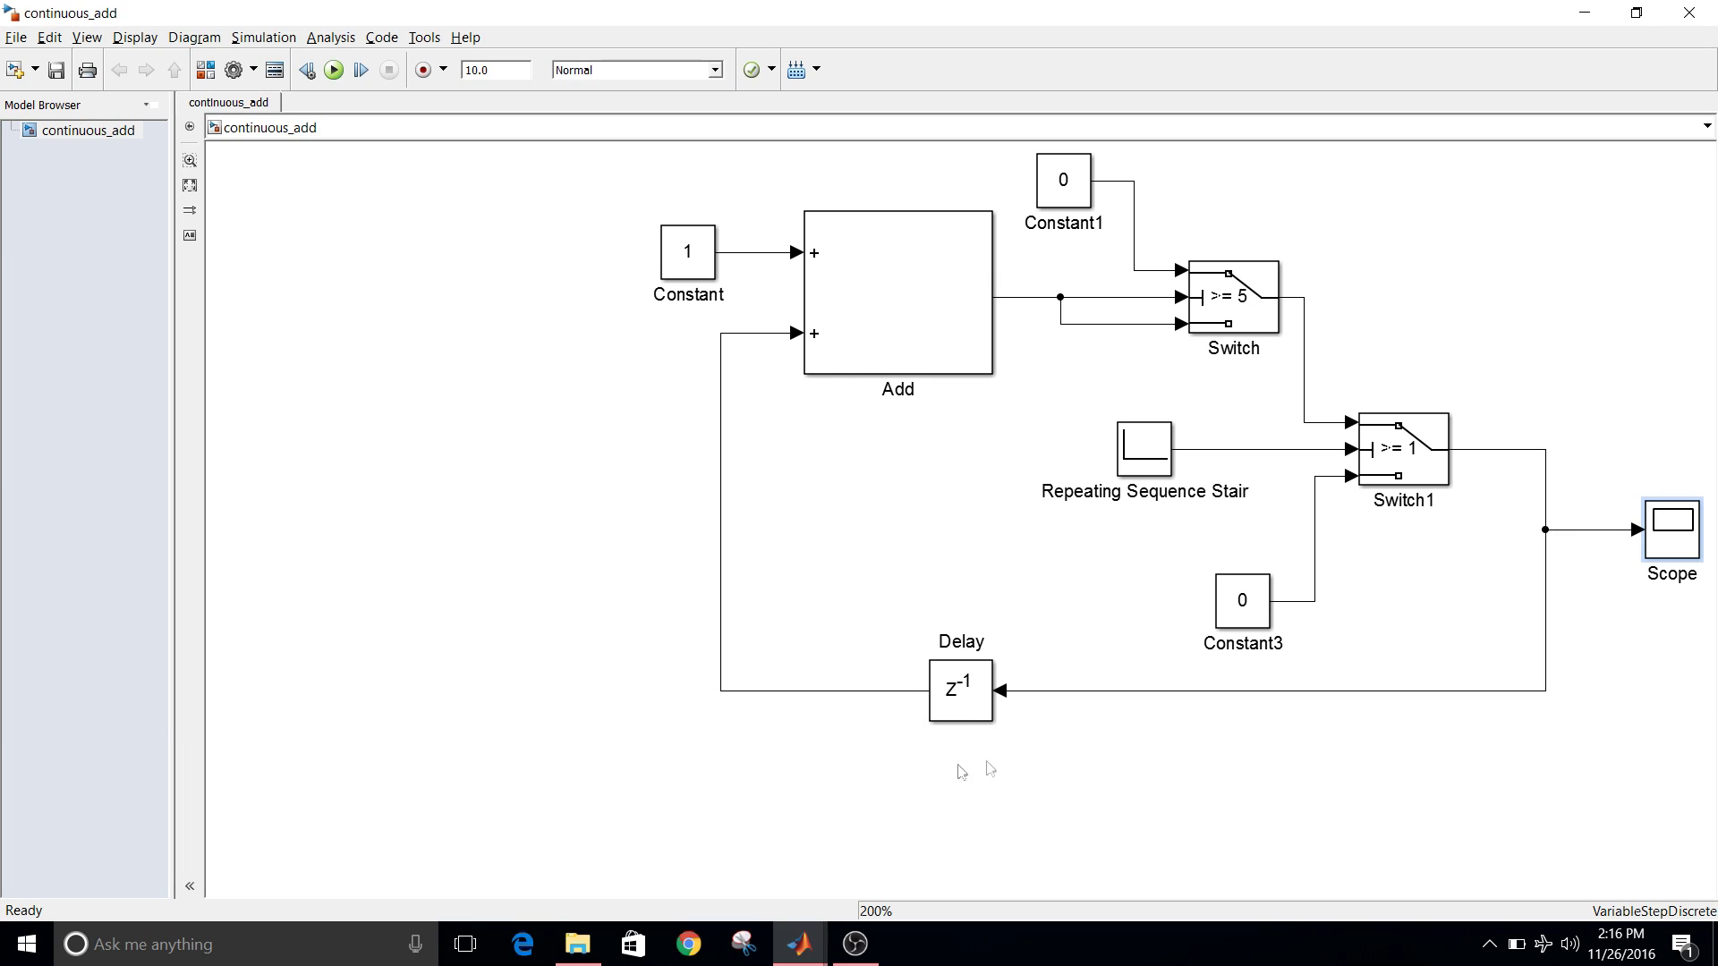
Step: Change the solver Type back to Fixed-step, giving ode3 (Bogacki-Shampine), and apply
click(275, 73)
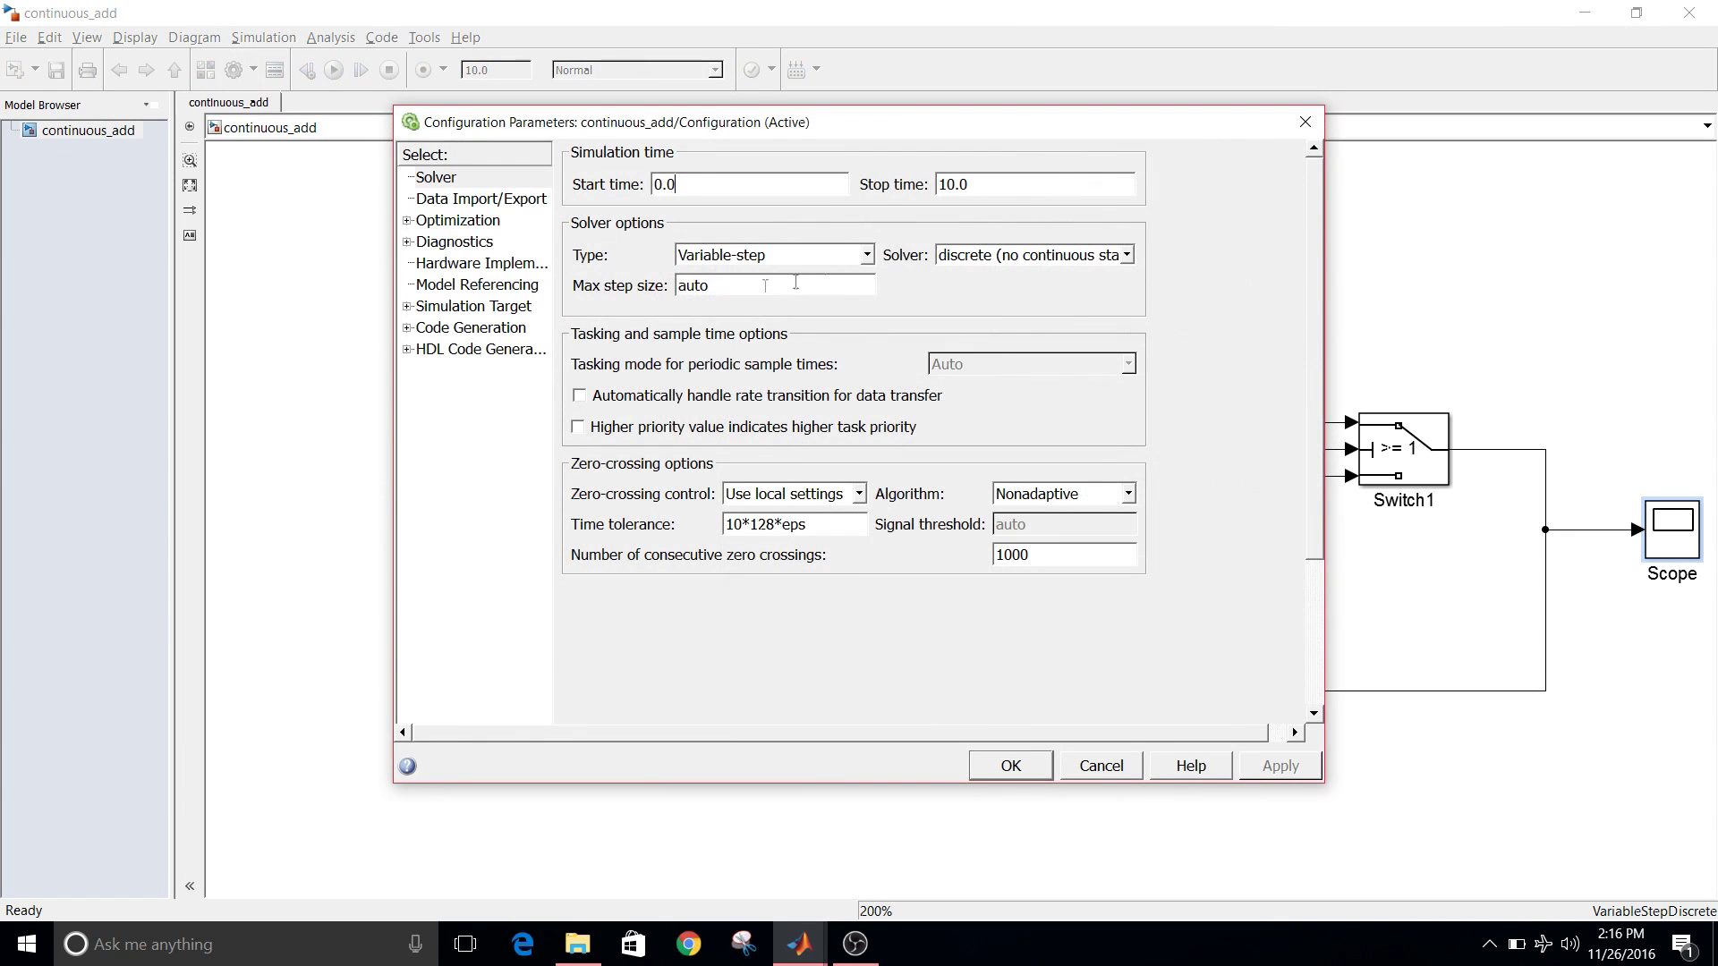
click(868, 257)
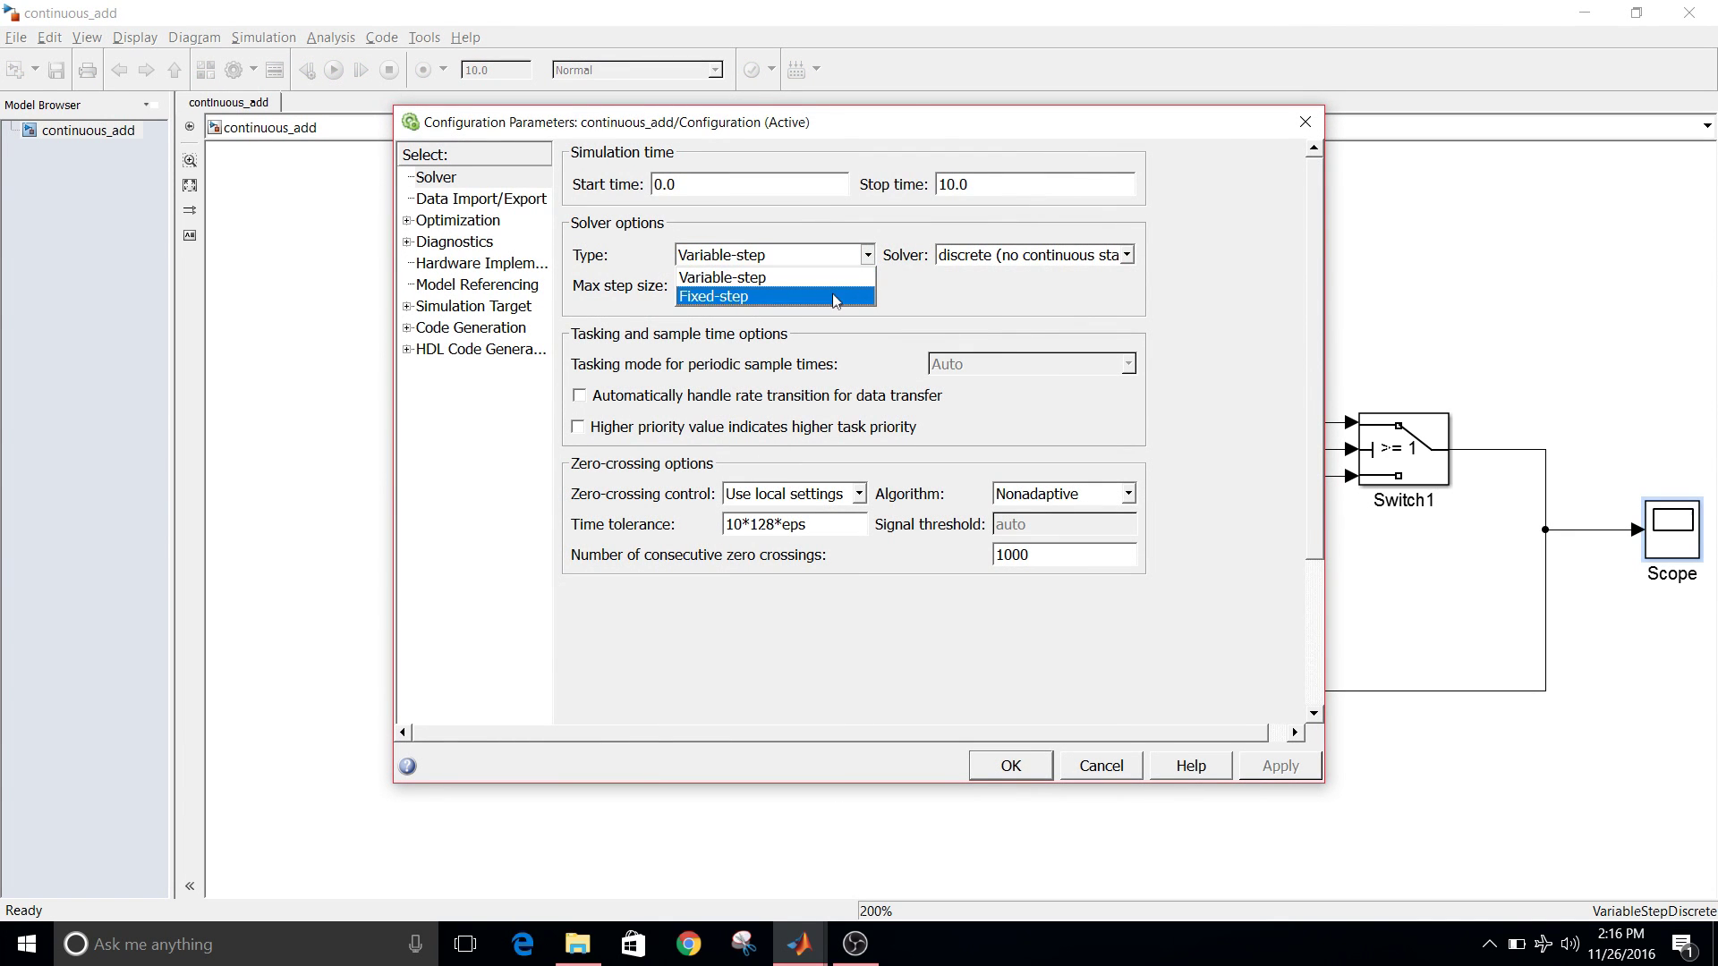
click(837, 297)
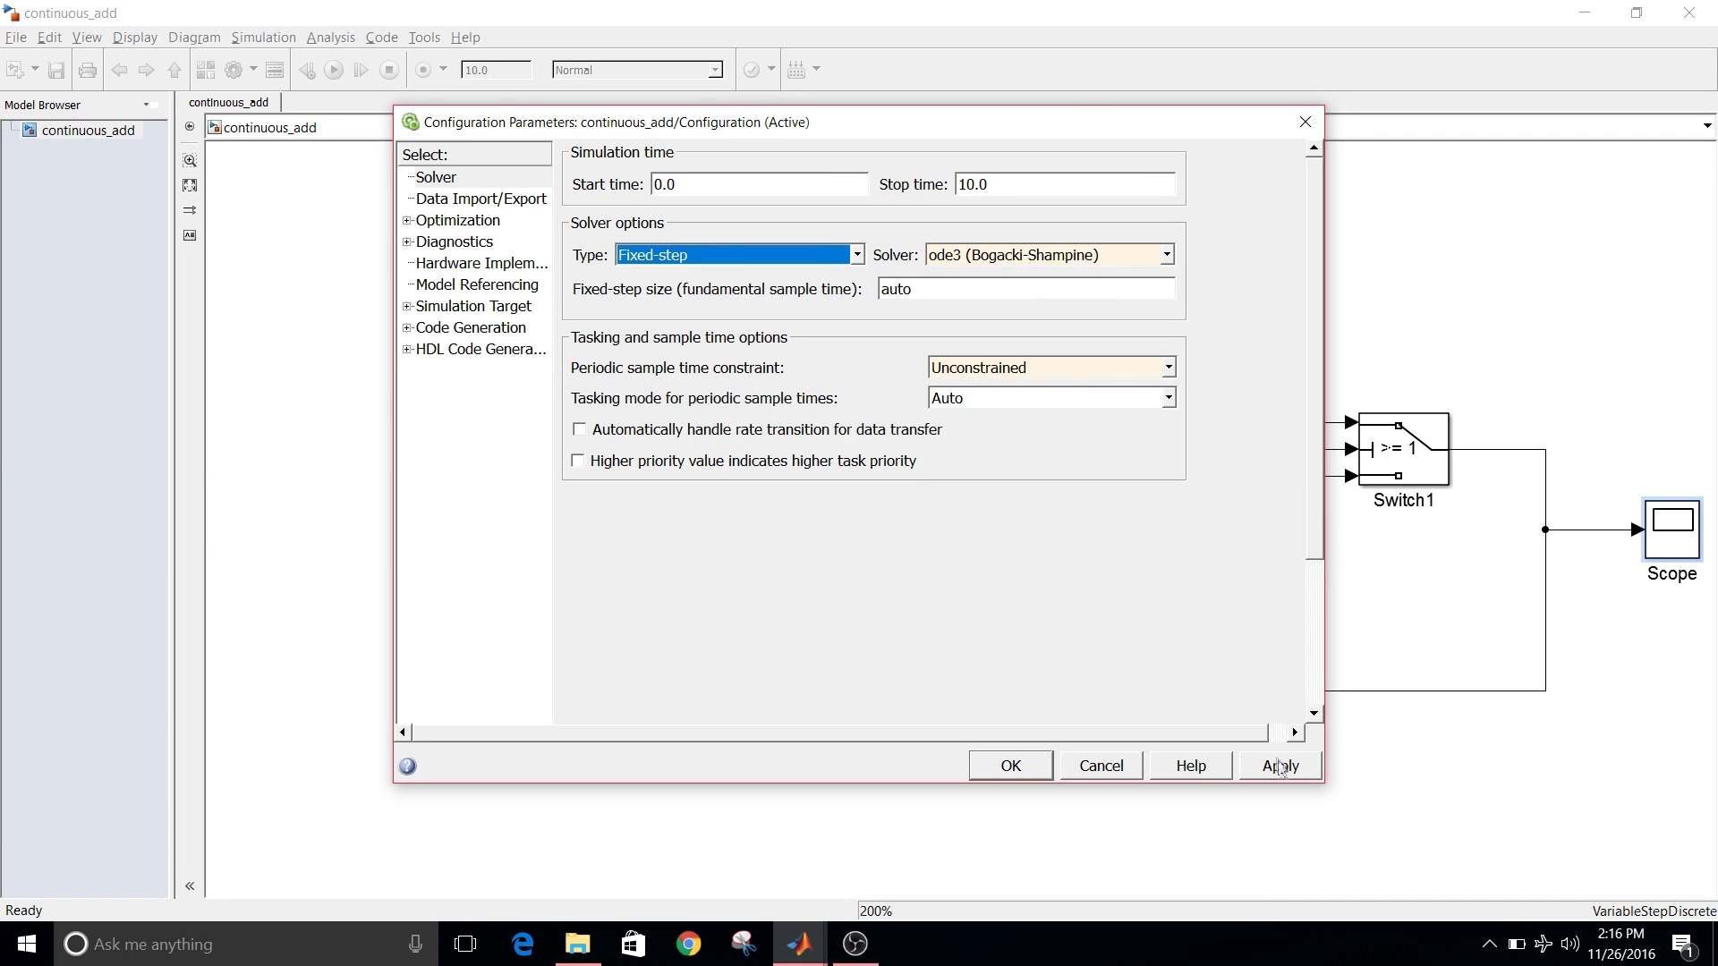
click(1281, 766)
click(1011, 766)
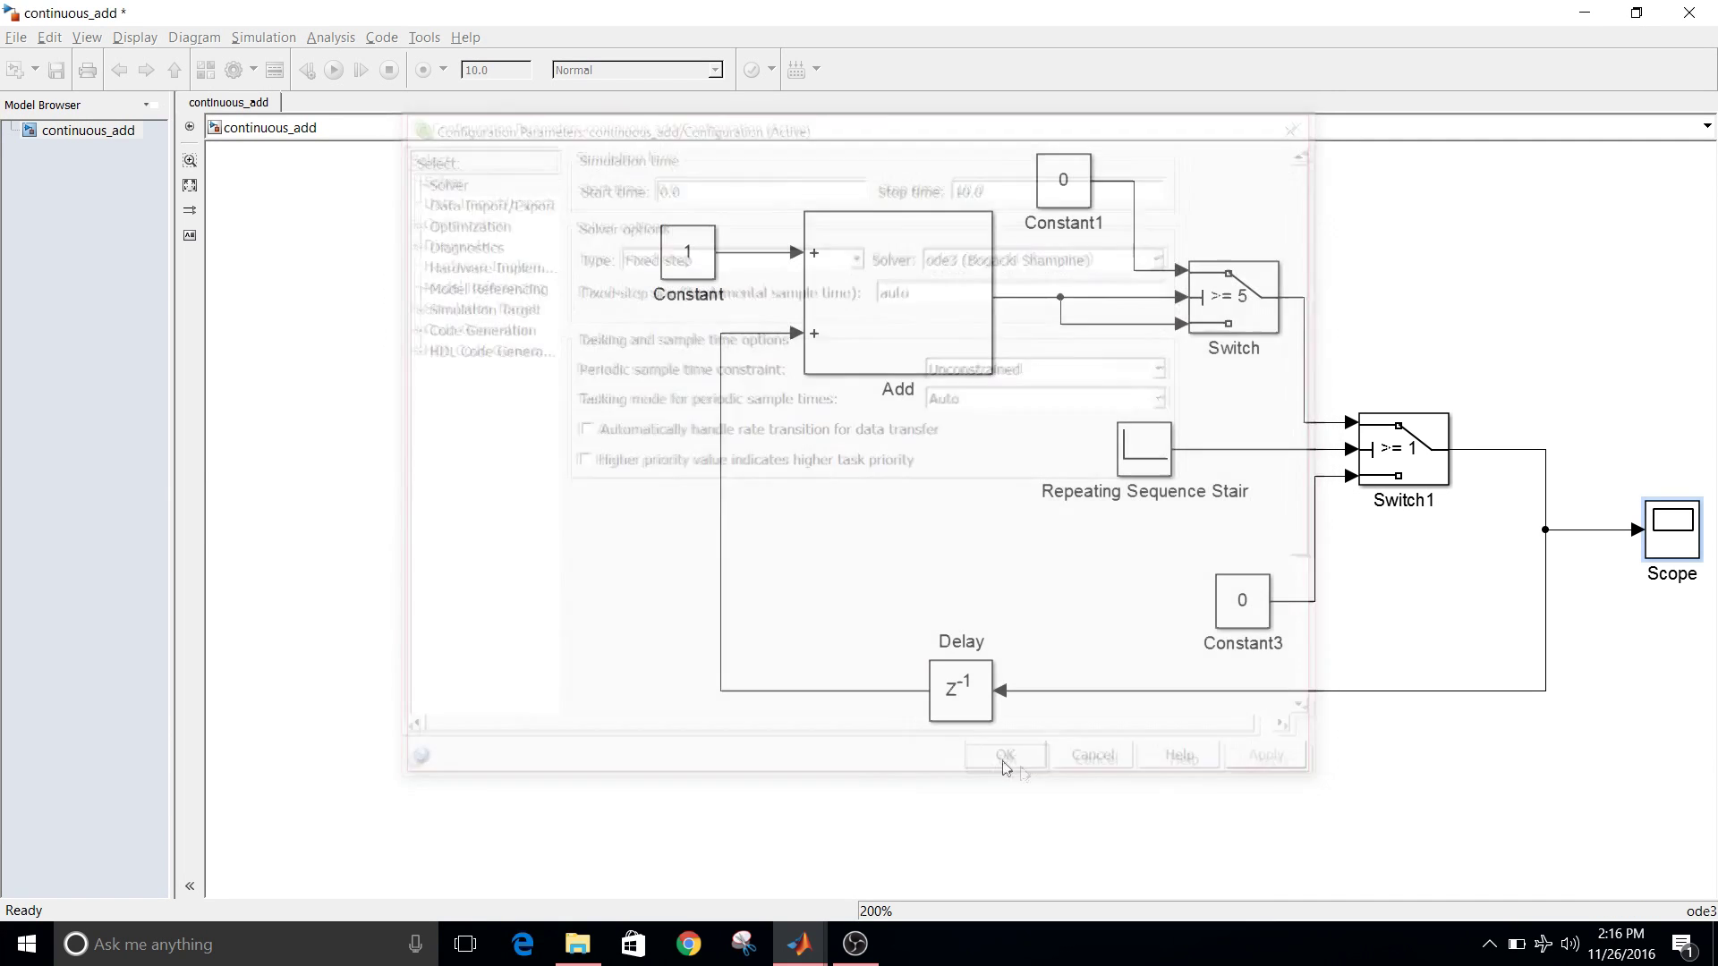
Step: Save and run under ode3, view the Scope's repeating 1–4 staircase, then minimize it
click(62, 76)
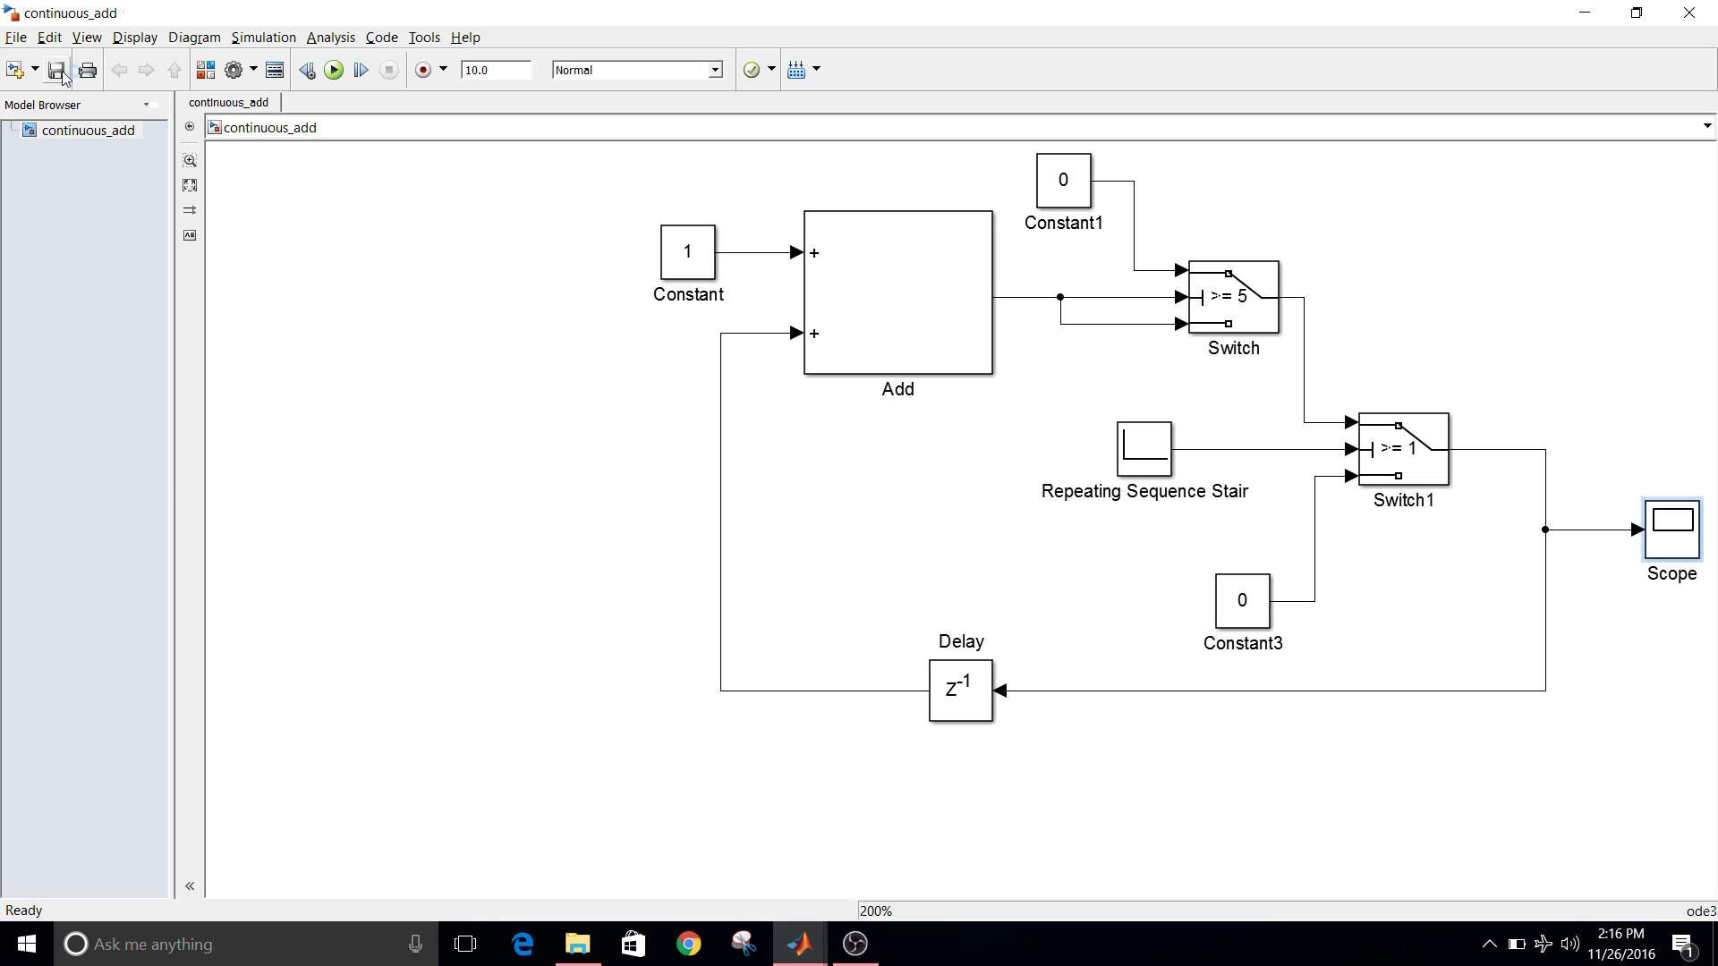
click(333, 73)
double_click(1681, 548)
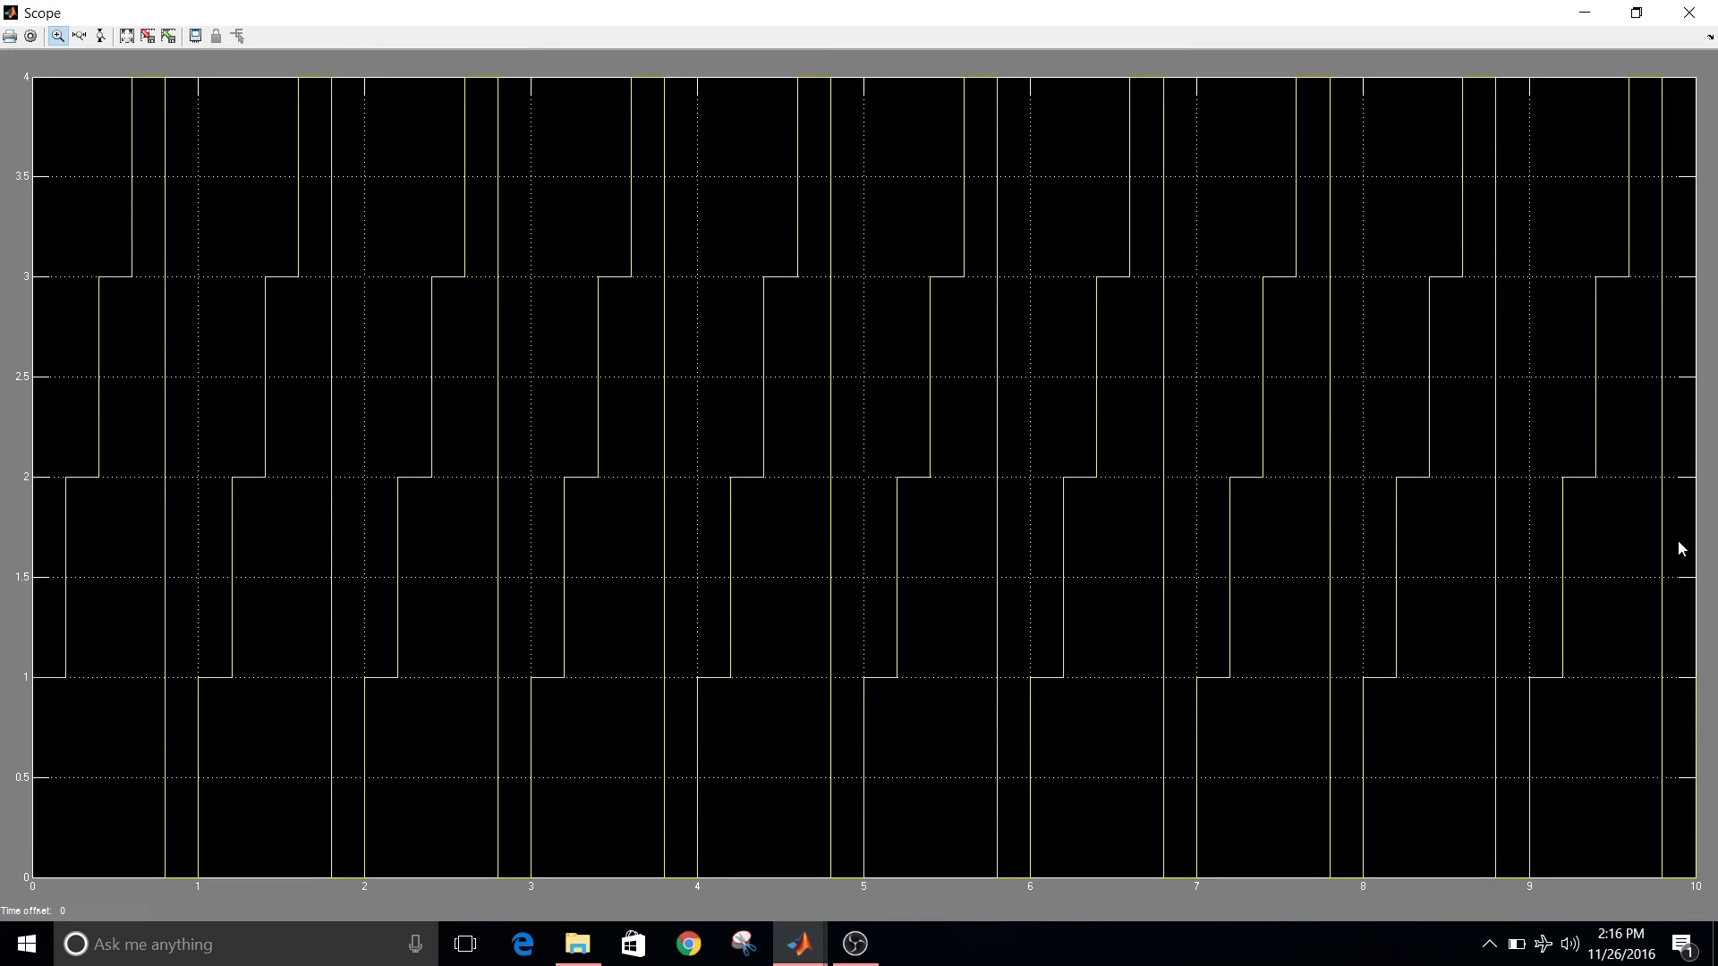
click(1579, 15)
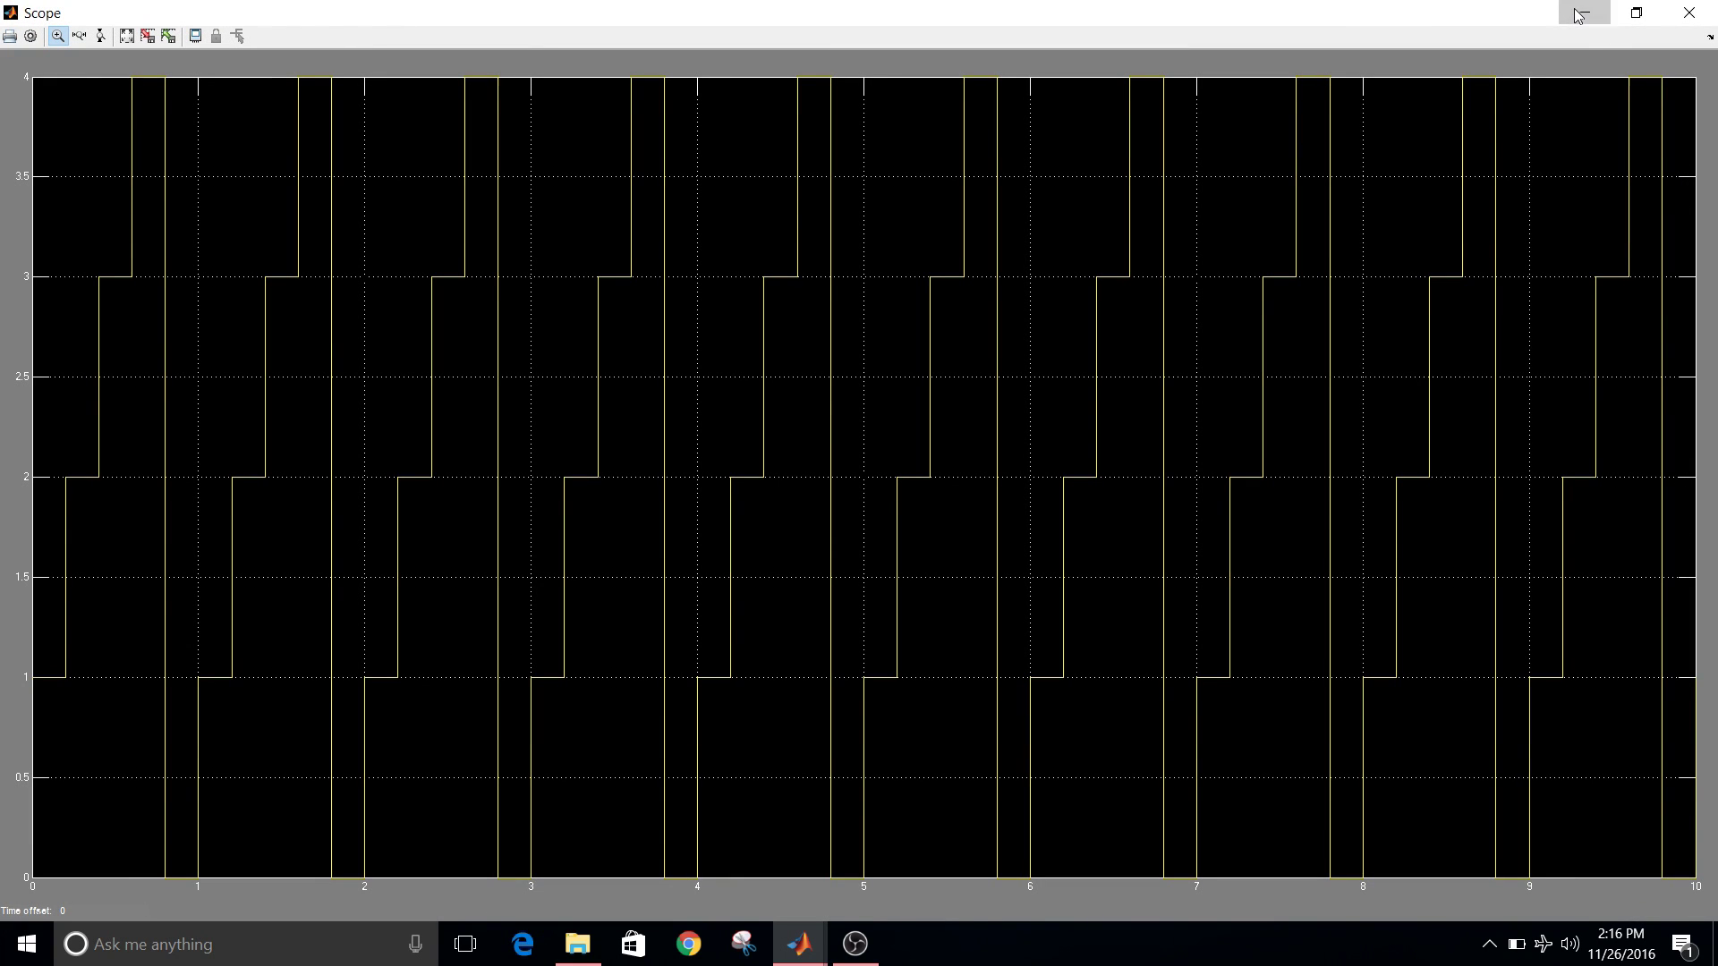